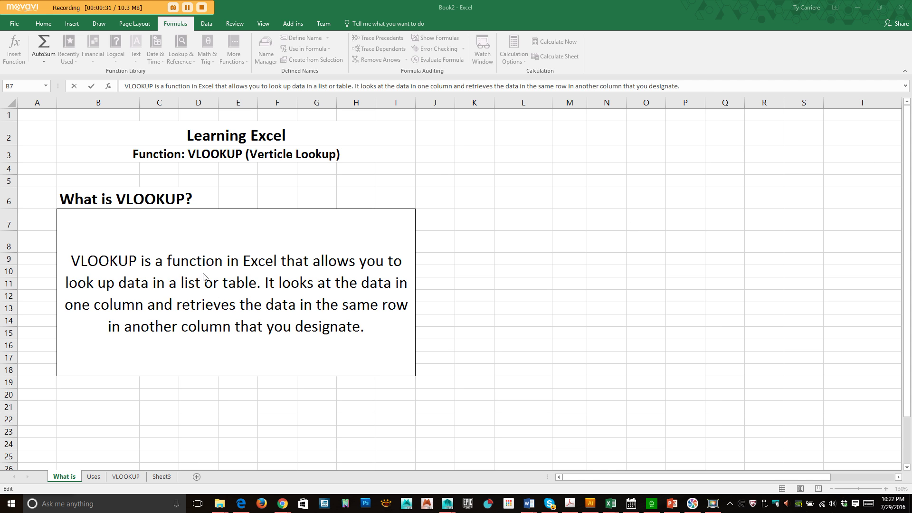
# - Open the Uses sheet to read the listed applications of VLOOKUP
pyautogui.click(93, 478)
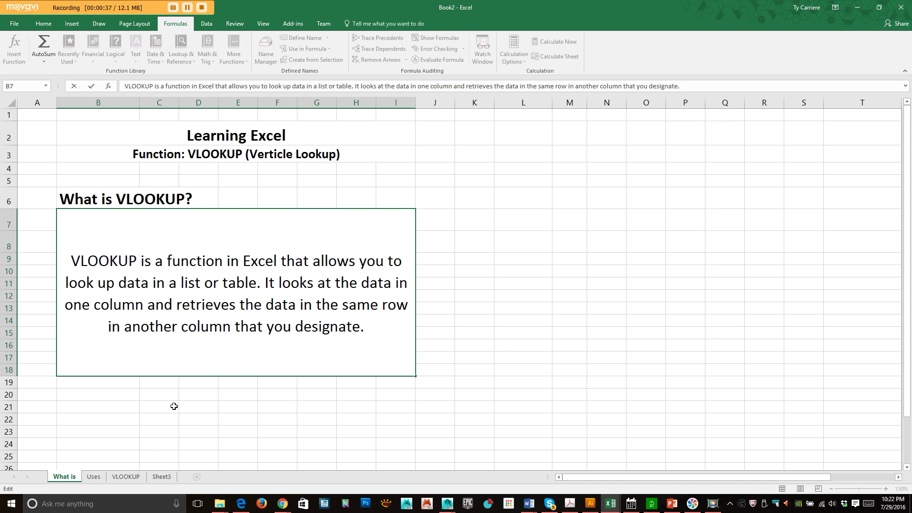
pyautogui.click(94, 476)
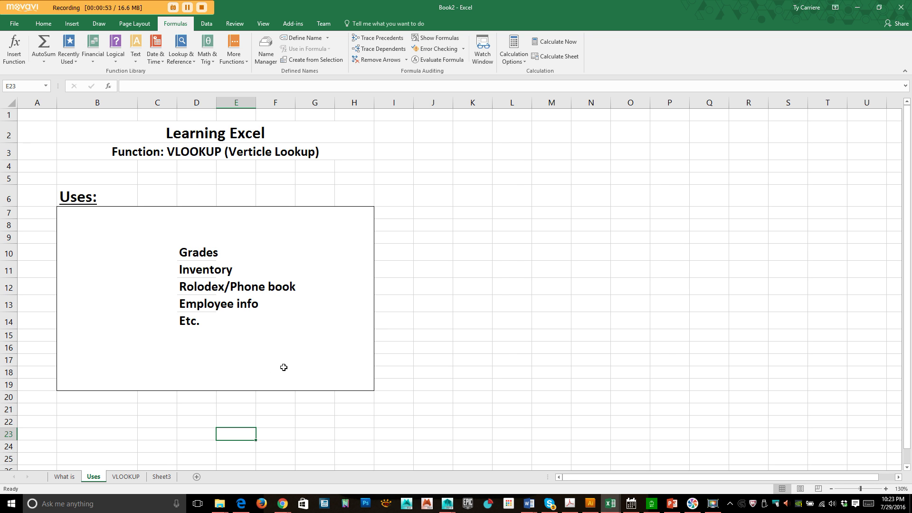
# - Clear the contents of the Grade cells D6:D15 on the VLOOKUP sheet
pyautogui.click(126, 476)
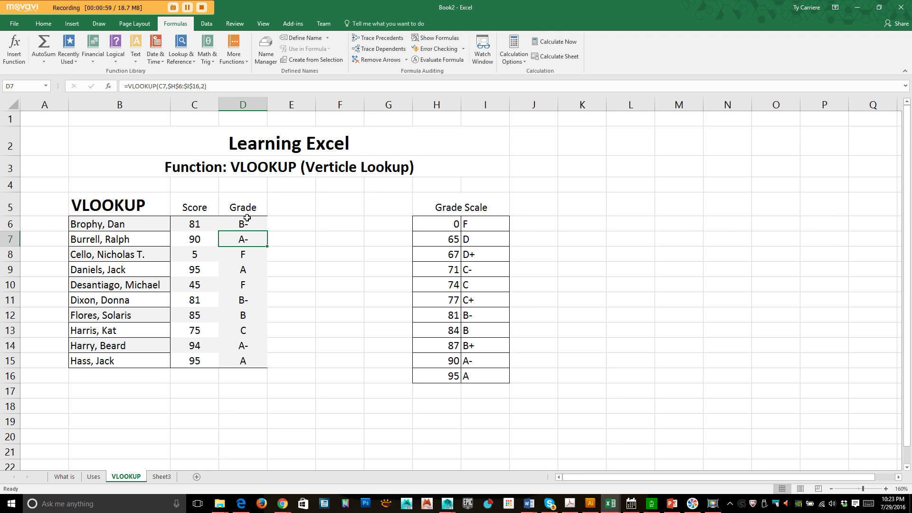
pyautogui.moveTo(240, 227); pyautogui.dragTo(241, 365)
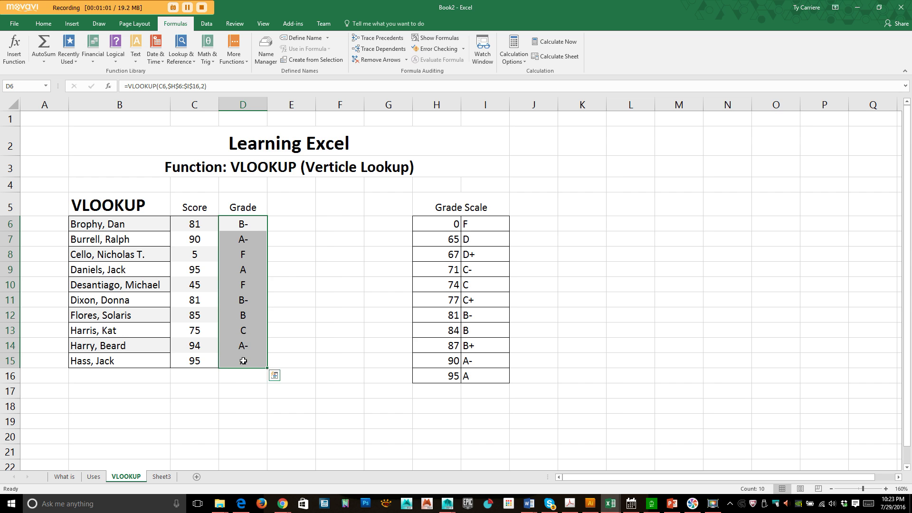
pyautogui.rightClick(244, 363)
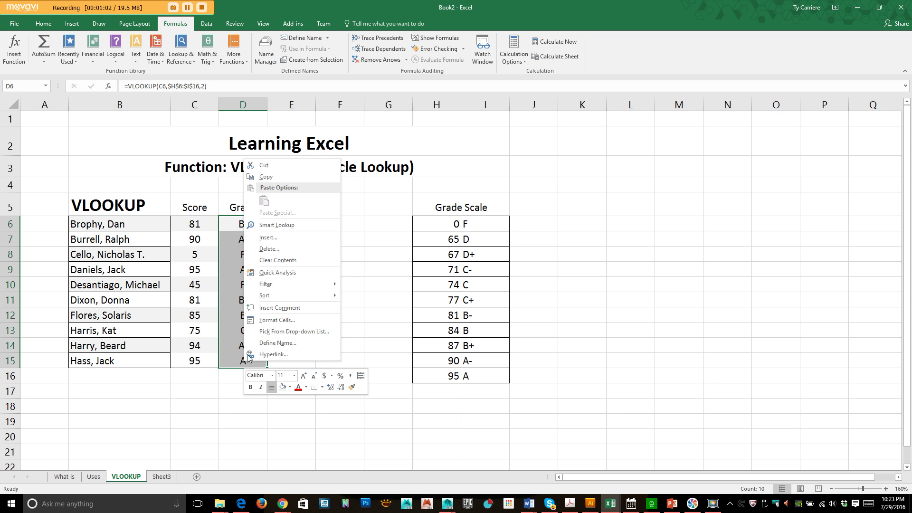
pyautogui.click(309, 260)
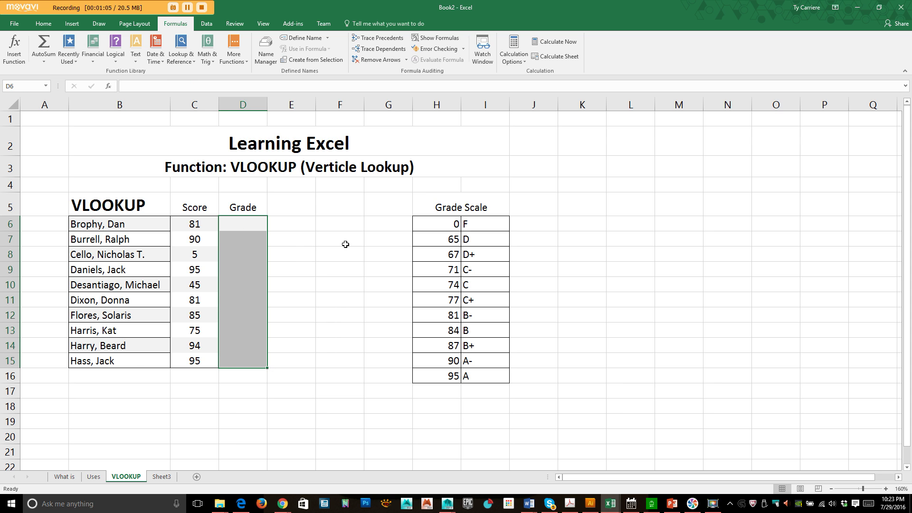
pyautogui.click(292, 262)
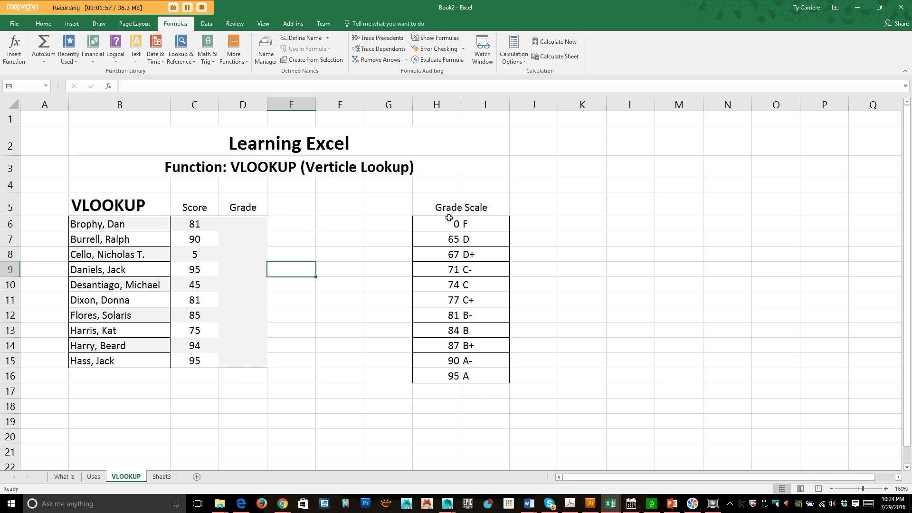
pyautogui.click(269, 393)
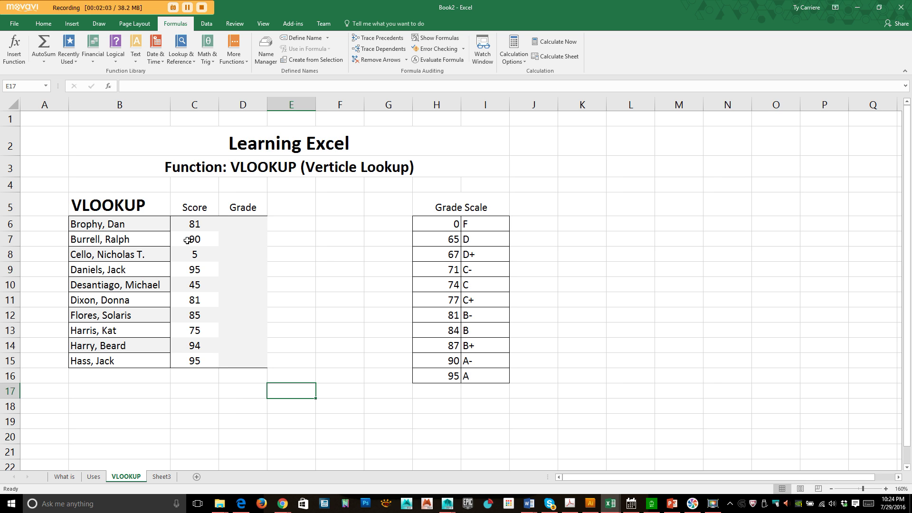
pyautogui.click(248, 228)
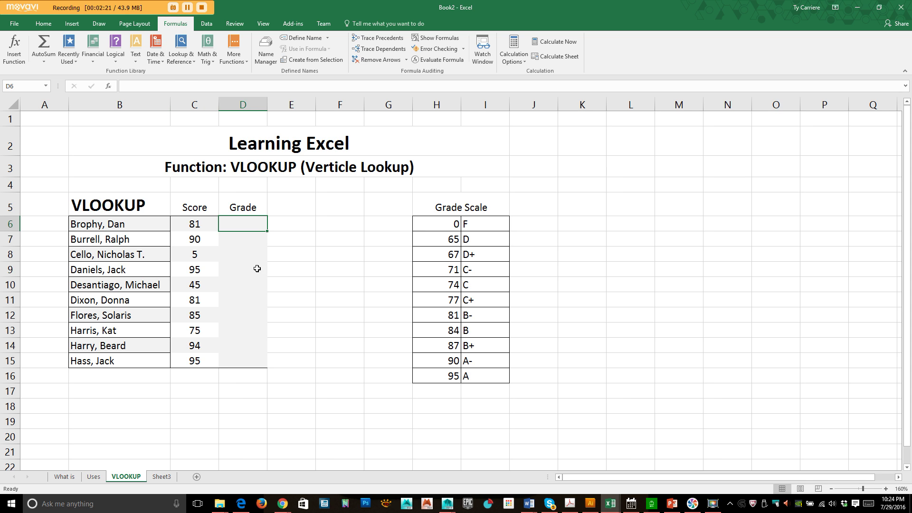
pyautogui.doubleClick(242, 221)
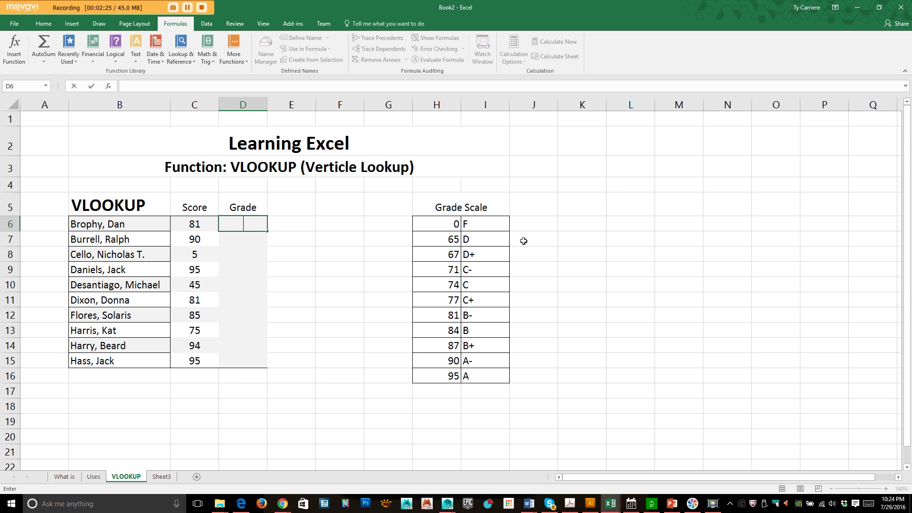
pyautogui.write('=v')
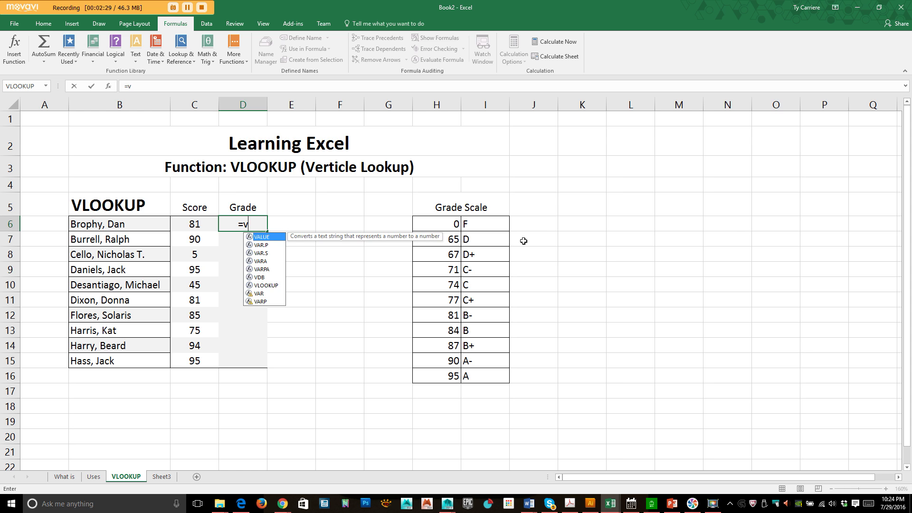
pyautogui.write('loo')
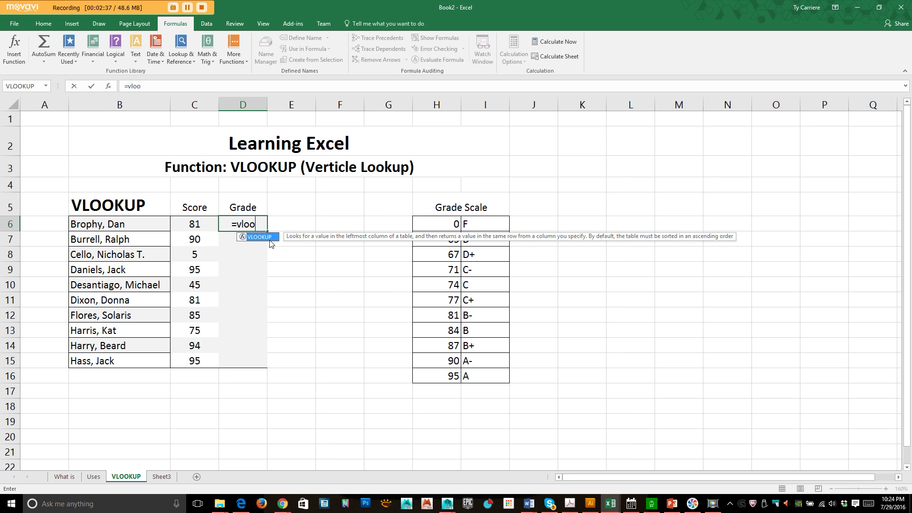
pyautogui.press('BackSpace')
pyautogui.press('BackSpace')
pyautogui.press('BackSpace')
pyautogui.press('BackSpace')
pyautogui.press('BackSpace')
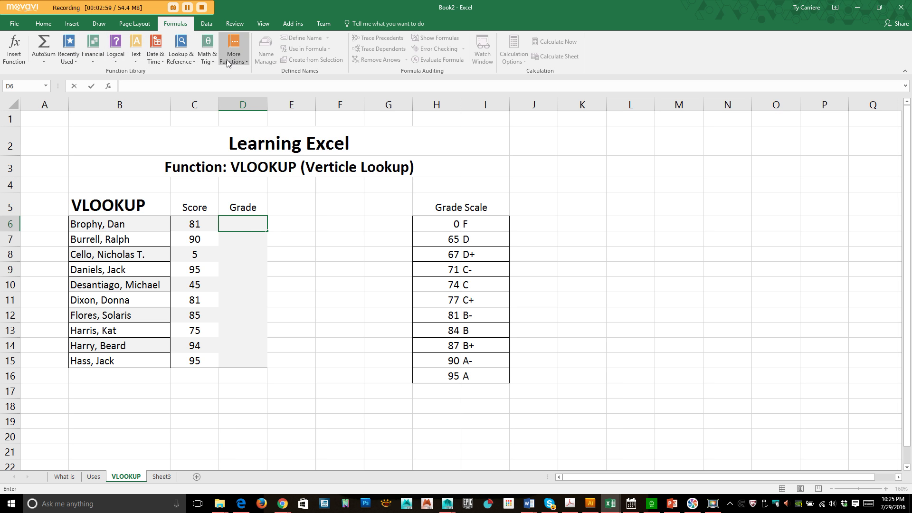
# - Browse the function categories to locate VLOOKUP among the Lookup & Reference functions
pyautogui.click(114, 60)
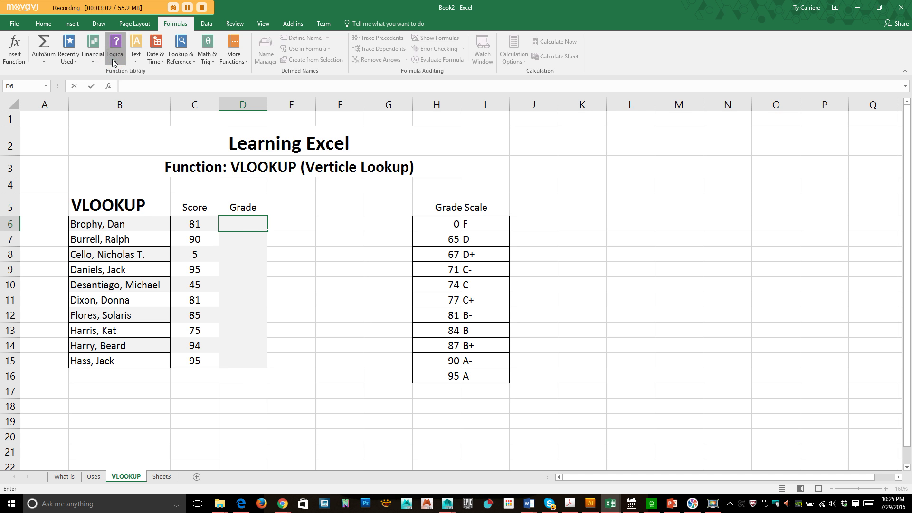
pyautogui.click(137, 59)
pyautogui.click(157, 59)
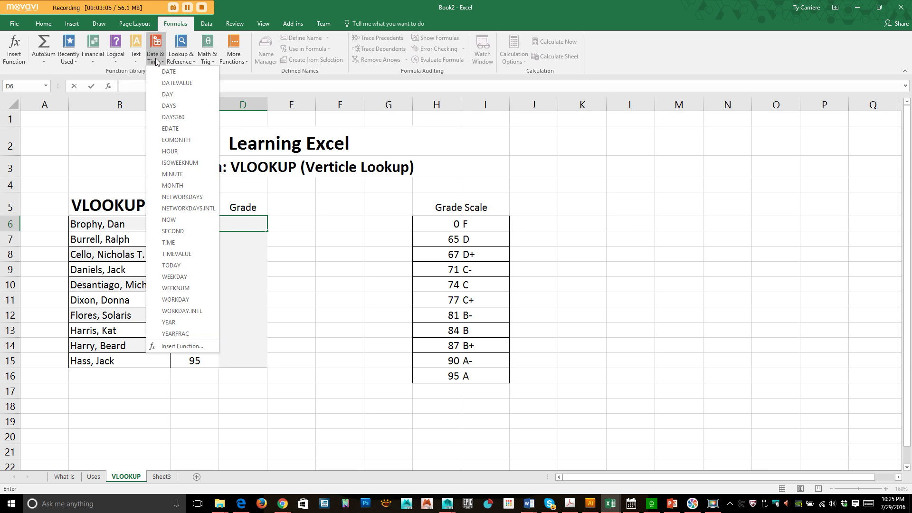
pyautogui.click(182, 58)
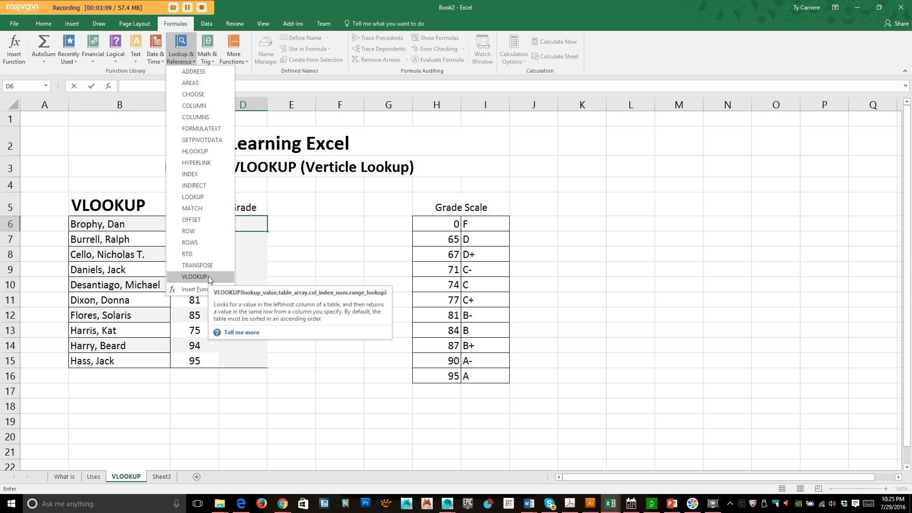
pyautogui.click(185, 62)
pyautogui.click(241, 225)
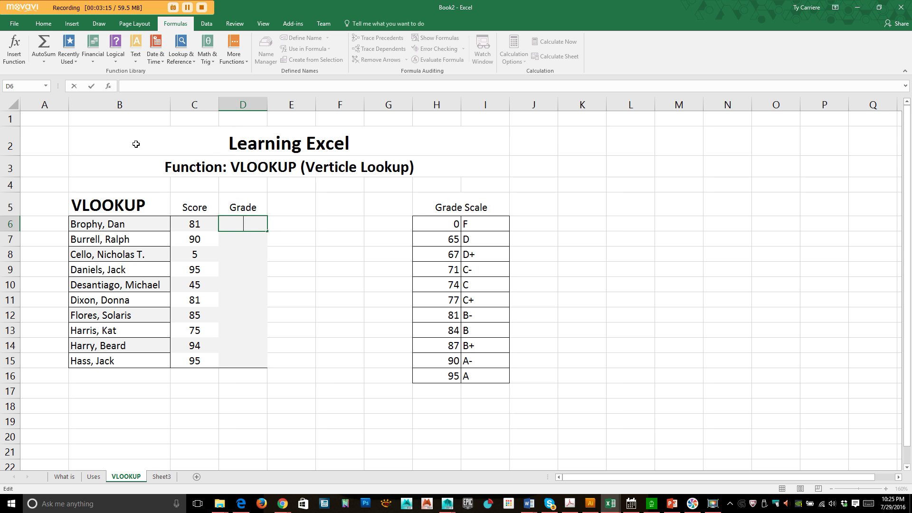
# - Insert a function in cell D6 by searching for "vlookup" and choosing VLOOKUP from the suggestions
pyautogui.click(13, 44)
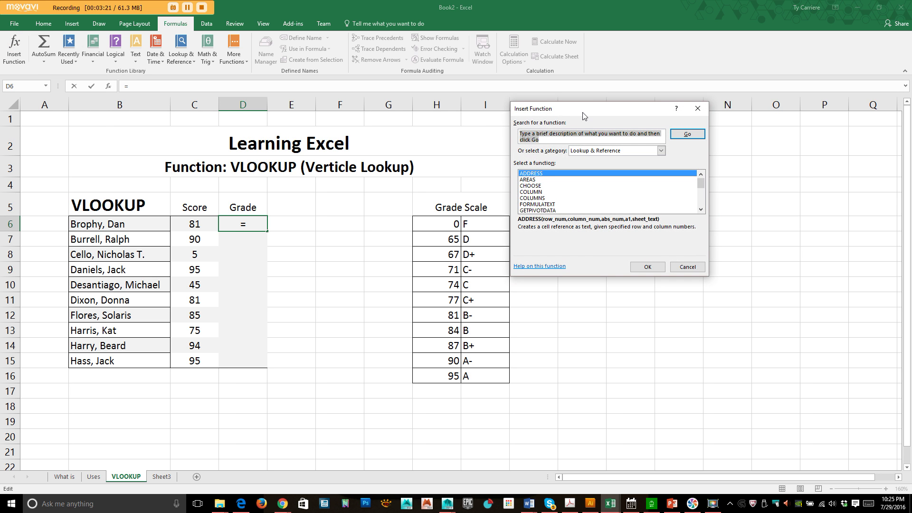
pyautogui.moveTo(584, 110); pyautogui.dragTo(416, 104)
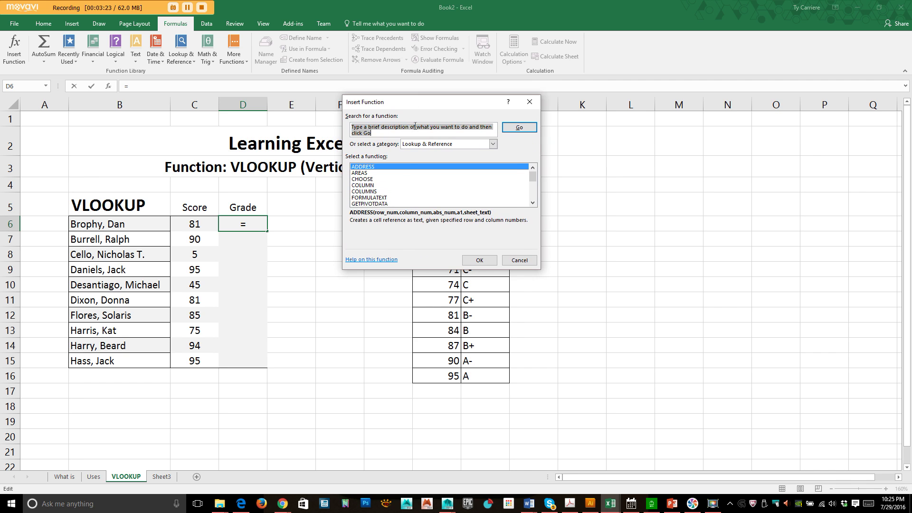
pyautogui.moveTo(533, 177); pyautogui.dragTo(531, 215)
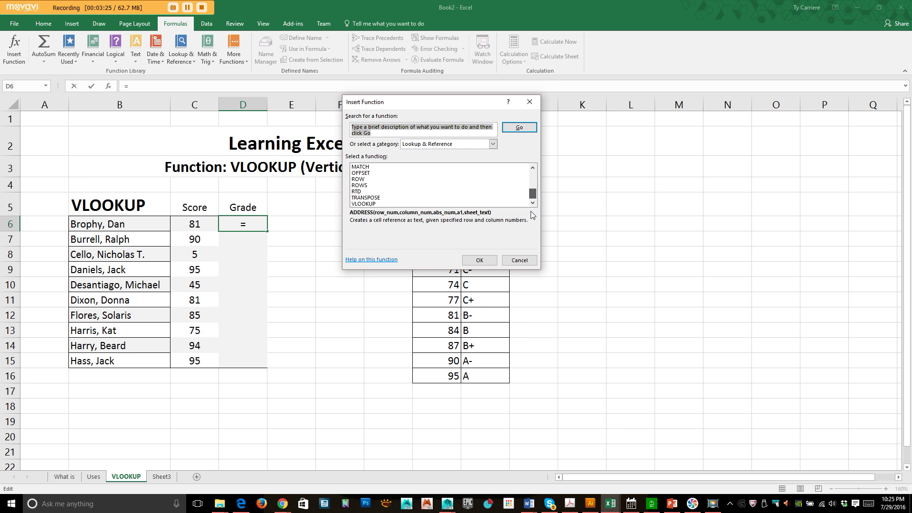
pyautogui.click(444, 144)
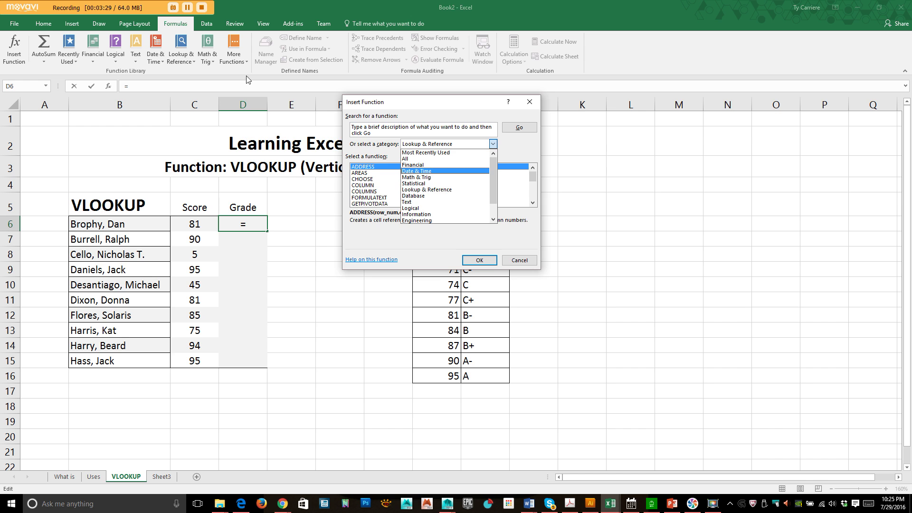
pyautogui.click(419, 127)
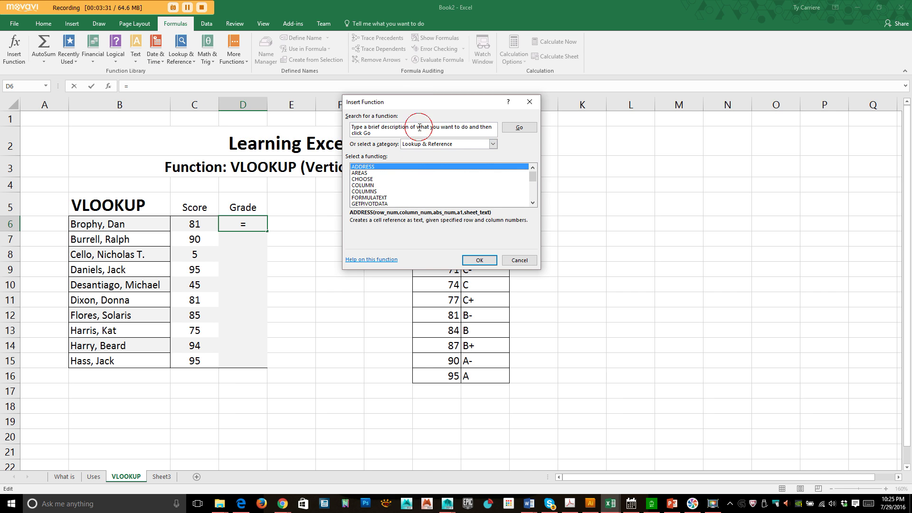
pyautogui.moveTo(403, 127); pyautogui.dragTo(333, 107)
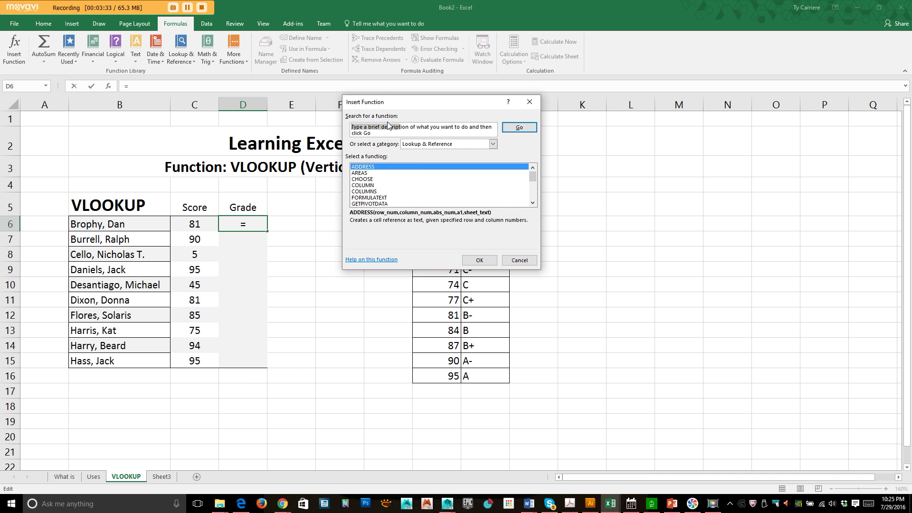
pyautogui.moveTo(383, 131); pyautogui.dragTo(341, 126)
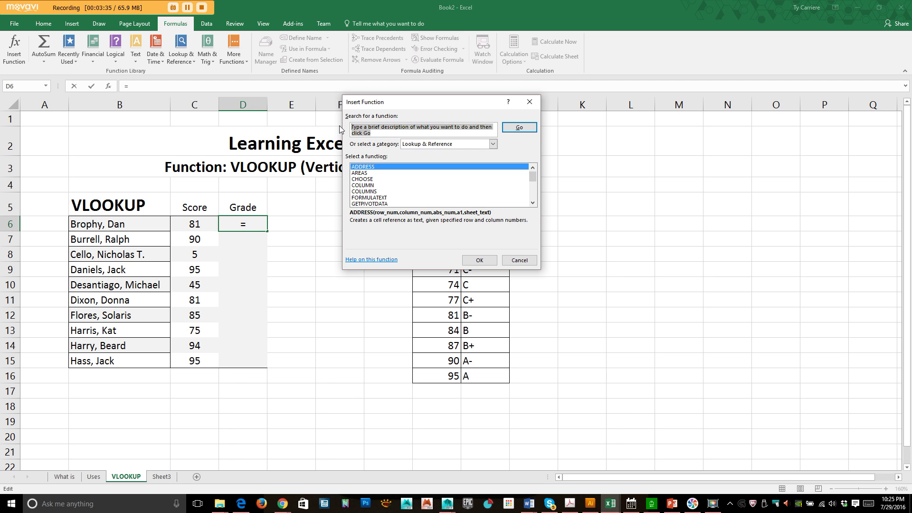
pyautogui.write('vloo')
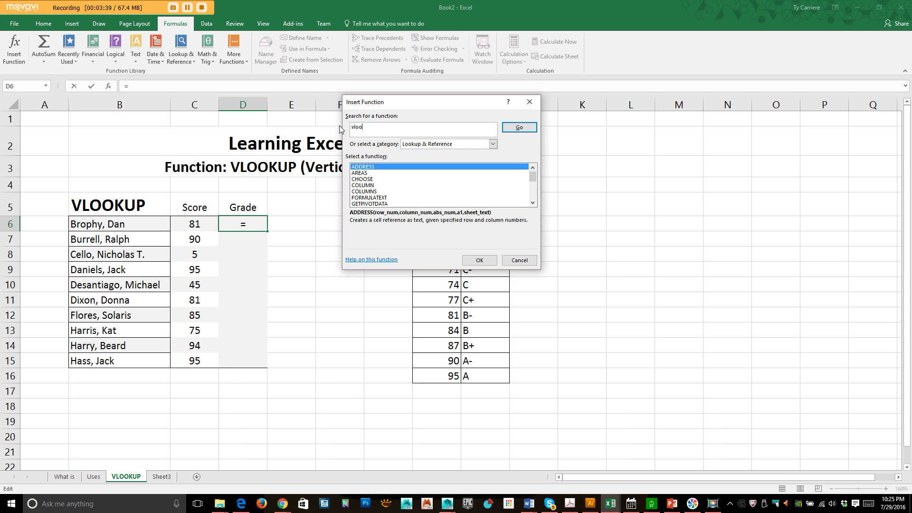
pyautogui.write('kup')
pyautogui.press('Return')
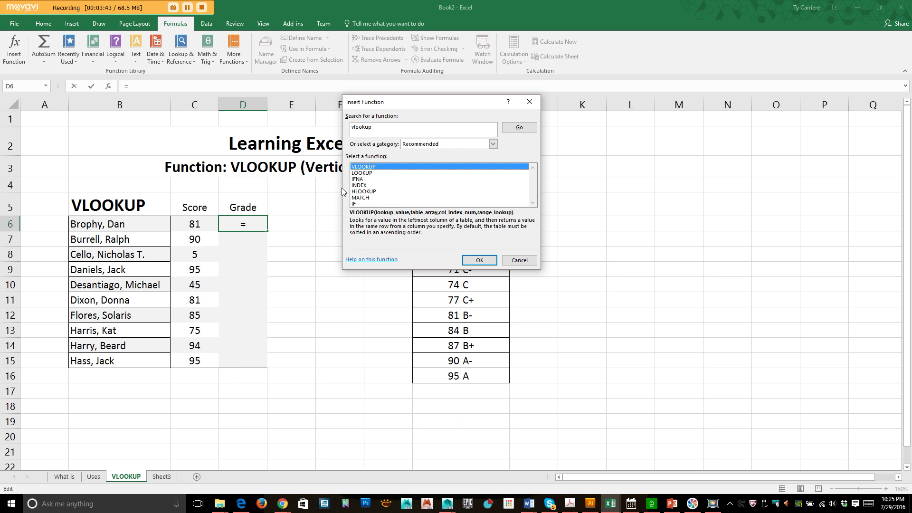
pyautogui.doubleClick(363, 167)
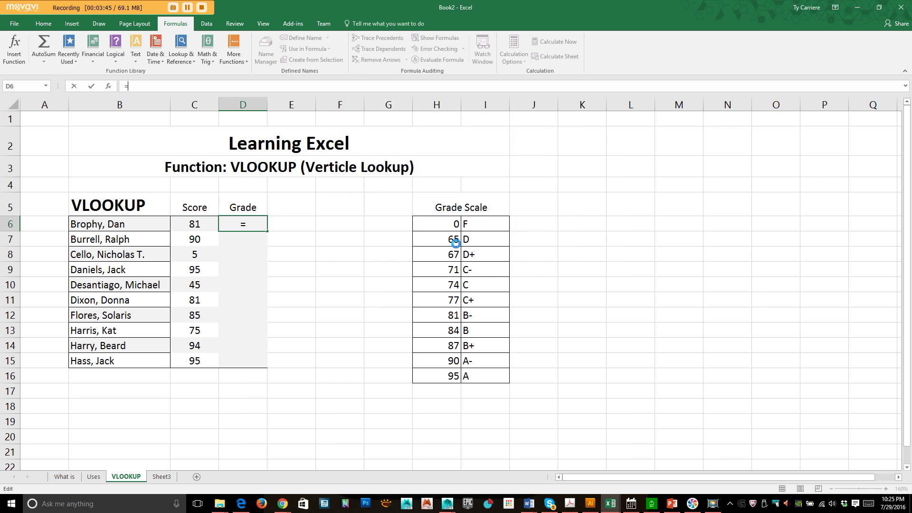
# - Try cell C6 as the Lookup_value of the VLOOKUP function and cancel the function arguments
pyautogui.moveTo(423, 112); pyautogui.dragTo(449, 123)
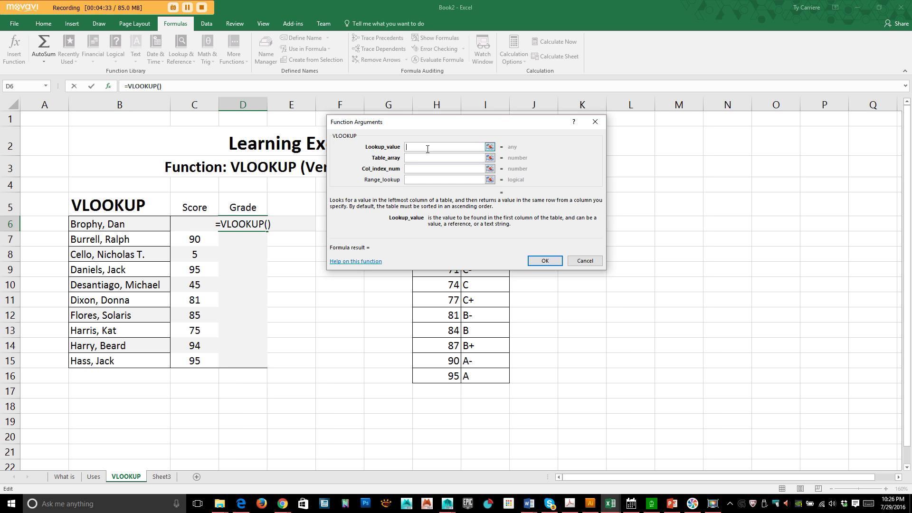
pyautogui.click(413, 146)
pyautogui.click(191, 223)
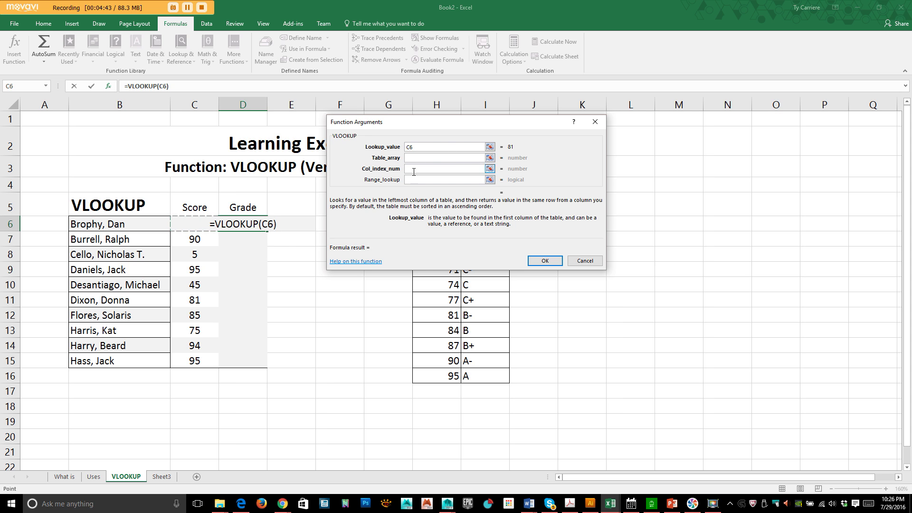
pyautogui.click(585, 261)
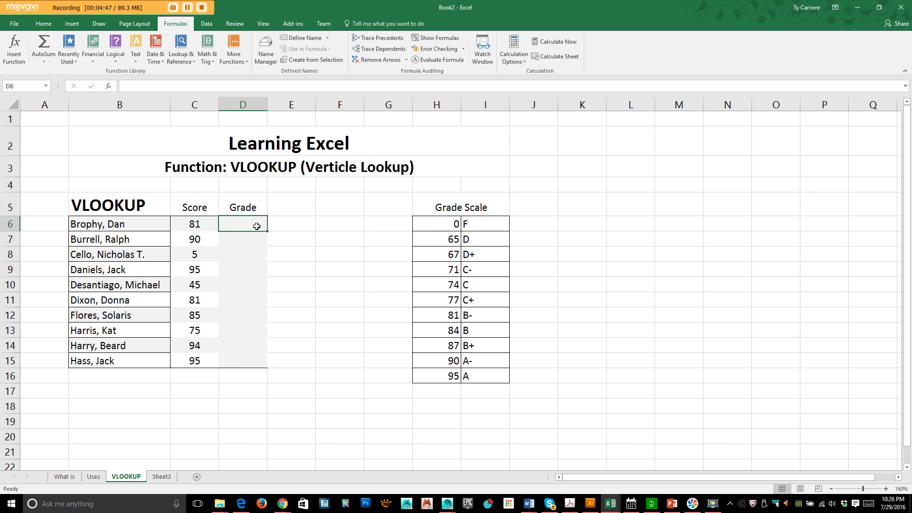
# - Insert the VLOOKUP function in cell D6 from the most recently used functions
pyautogui.click(14, 52)
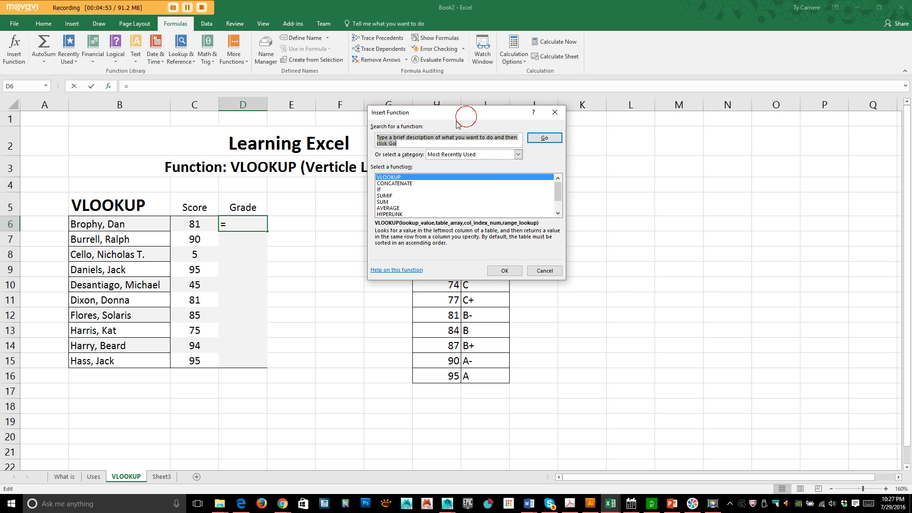
pyautogui.moveTo(467, 120); pyautogui.dragTo(432, 128)
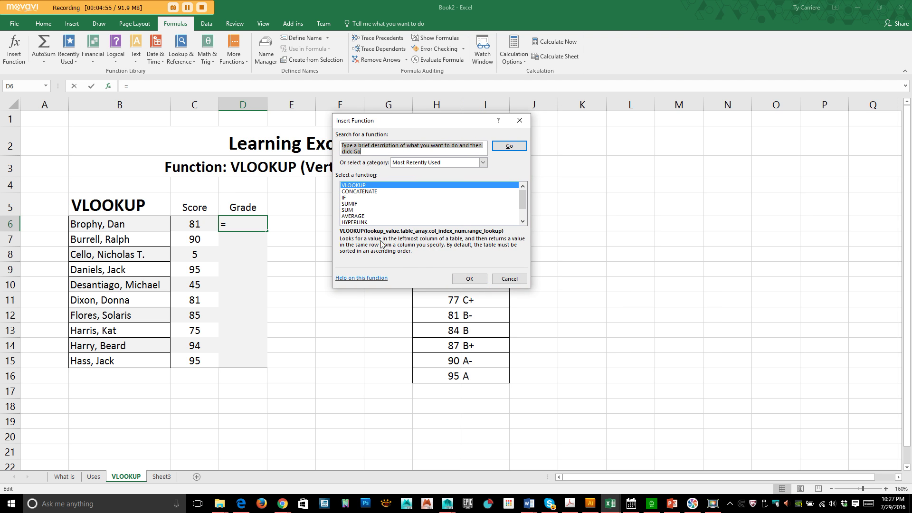
pyautogui.click(369, 191)
pyautogui.click(353, 211)
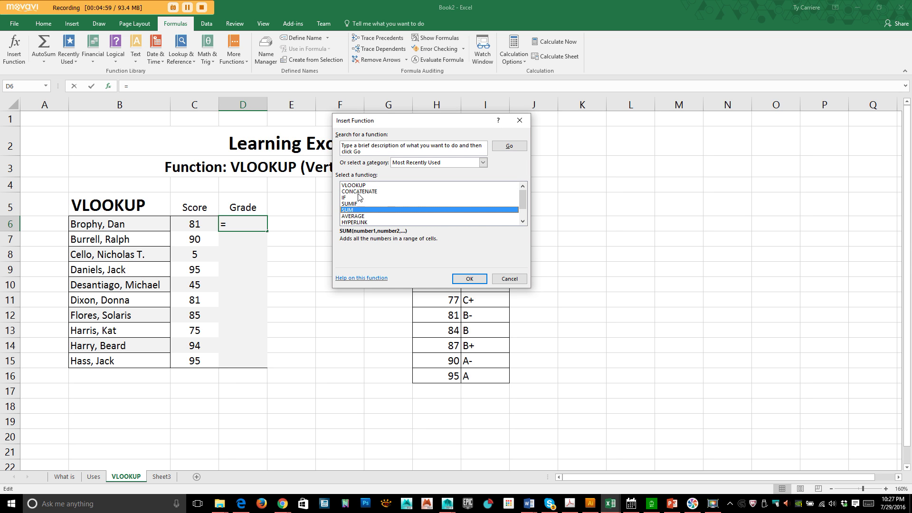
pyautogui.click(360, 191)
pyautogui.click(360, 185)
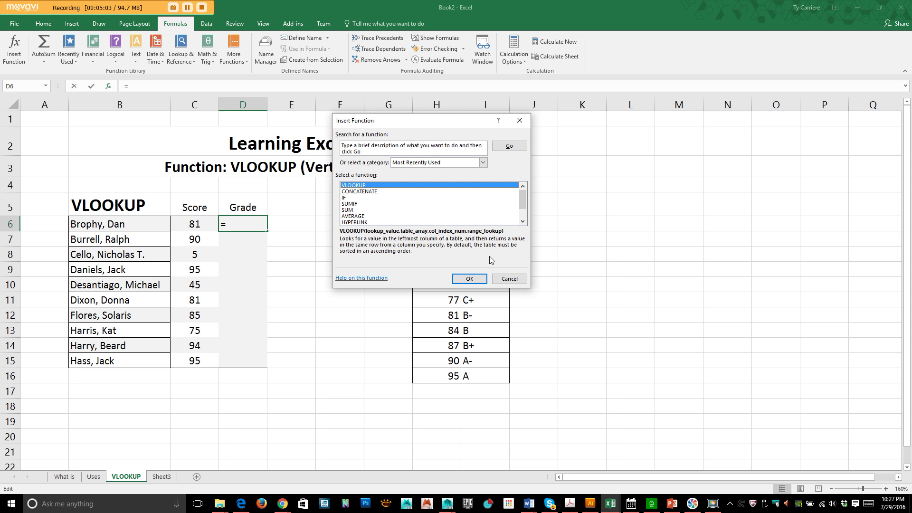
pyautogui.moveTo(440, 127); pyautogui.dragTo(347, 123)
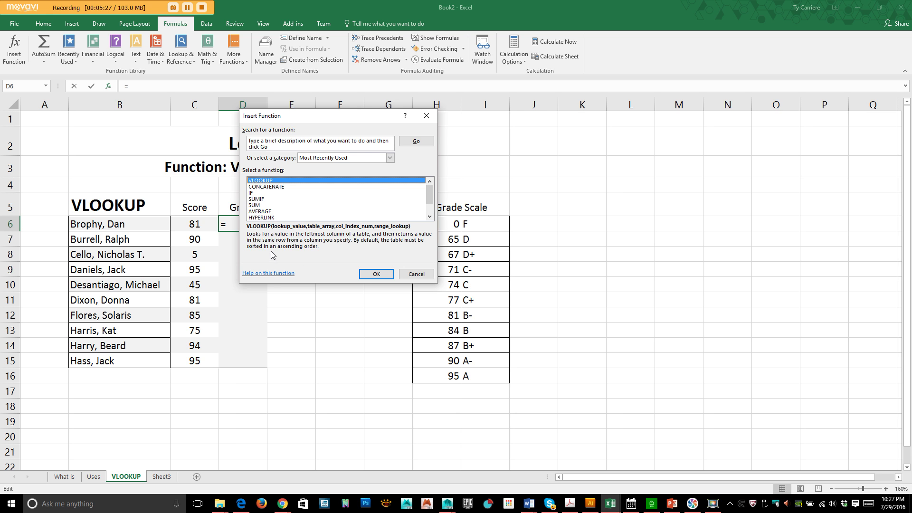
pyautogui.moveTo(354, 124); pyautogui.dragTo(262, 156)
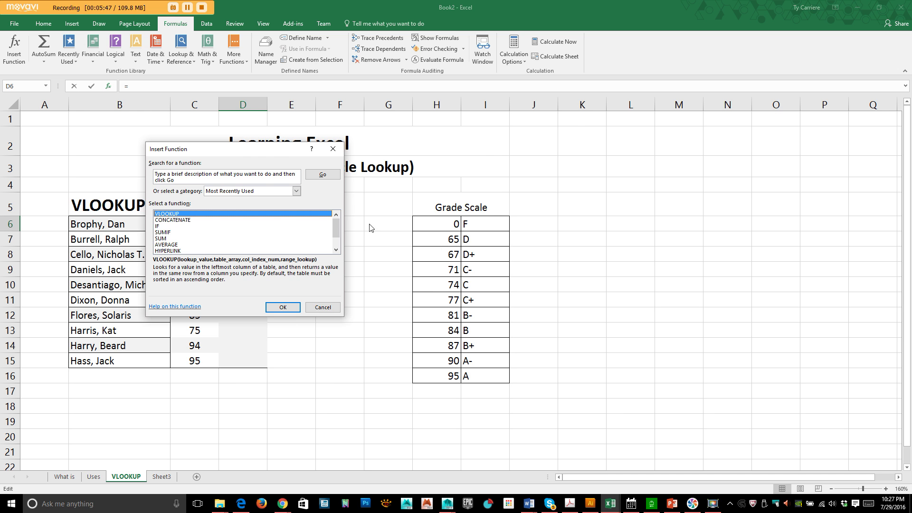
pyautogui.moveTo(268, 156); pyautogui.dragTo(347, 79)
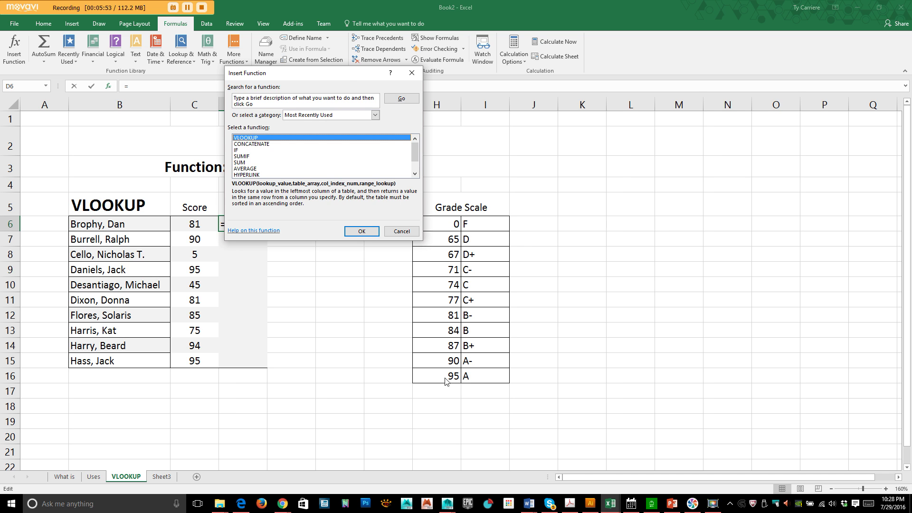
pyautogui.moveTo(348, 79); pyautogui.dragTo(463, 126)
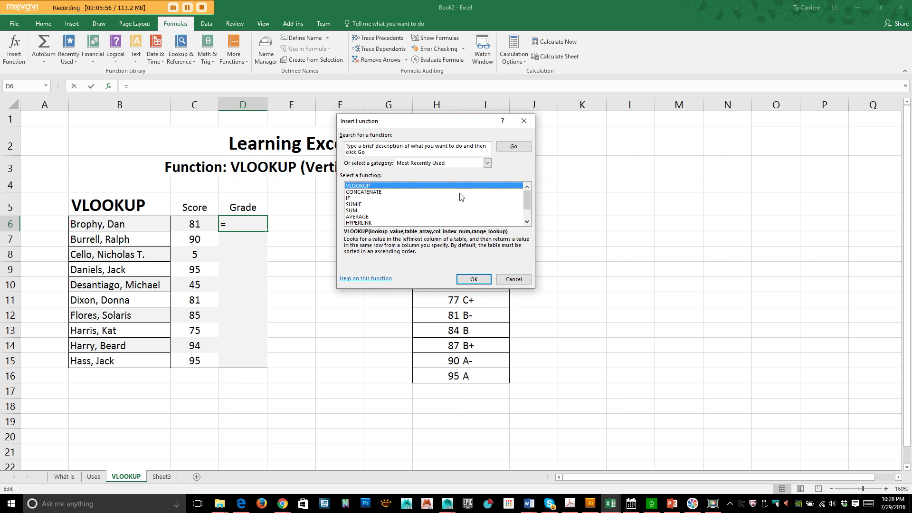
pyautogui.click(473, 279)
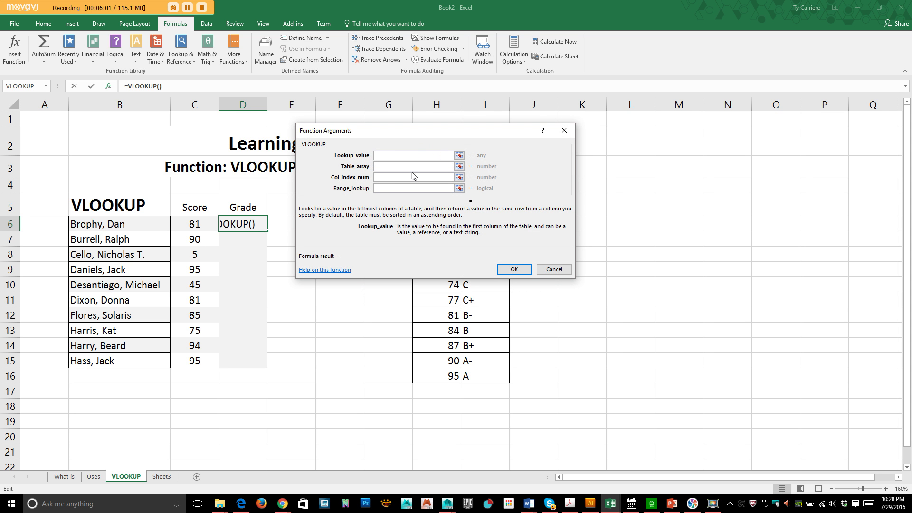
# - Set the VLOOKUP Lookup_value to score cell C6 and the Table_array to the Grade Scale range H6:I16
pyautogui.click(200, 223)
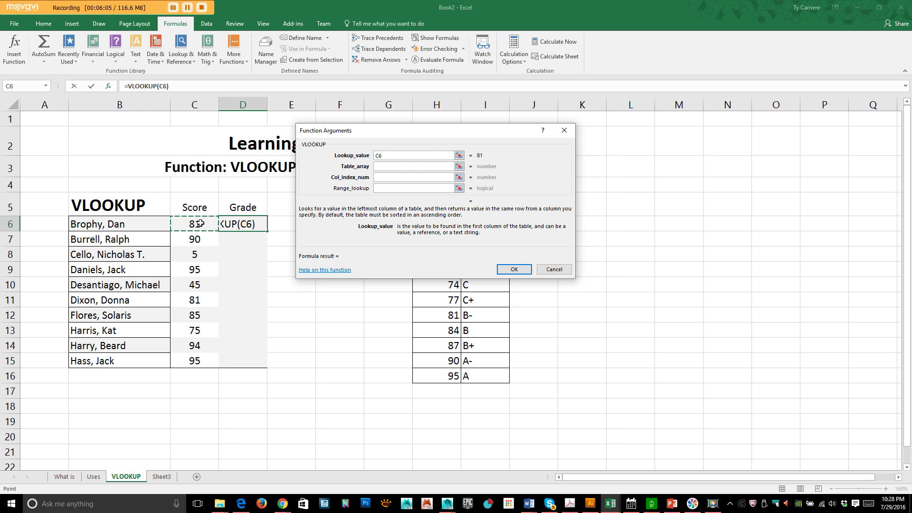
pyautogui.click(404, 167)
pyautogui.moveTo(429, 129); pyautogui.dragTo(262, 125)
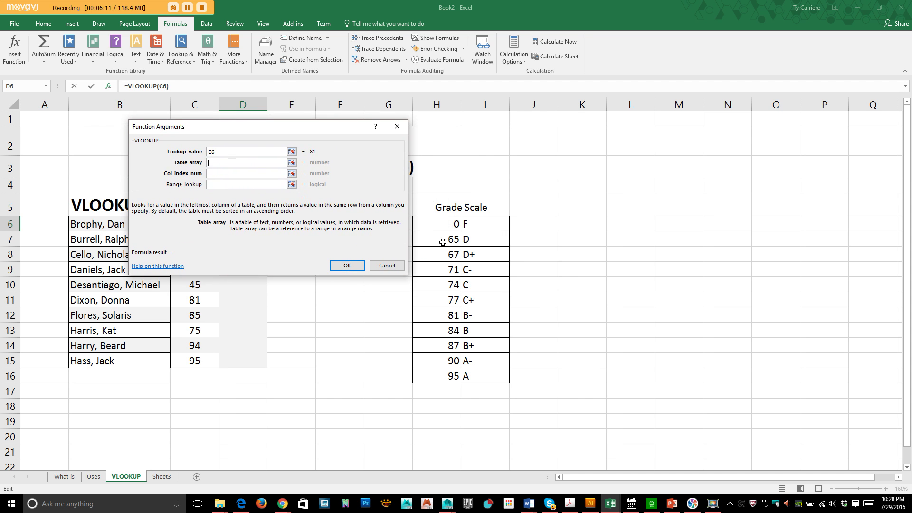
pyautogui.moveTo(430, 221); pyautogui.dragTo(475, 376)
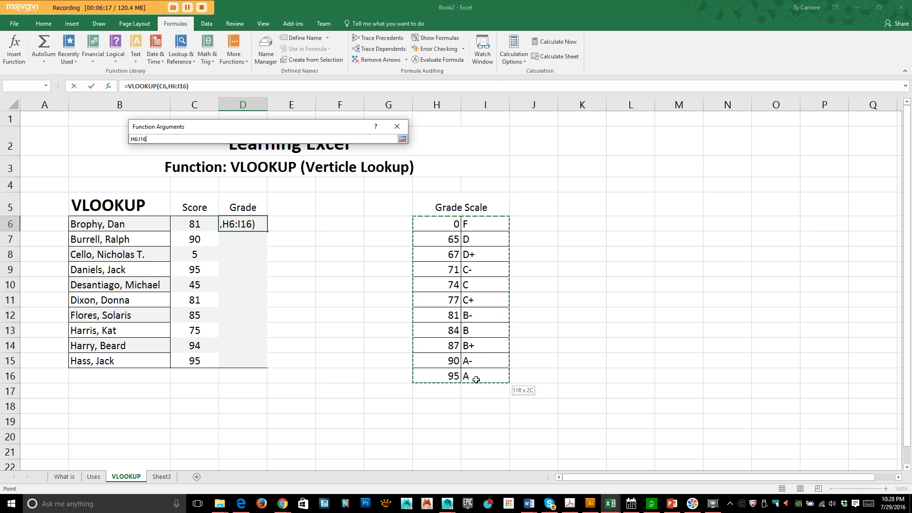
pyautogui.moveTo(476, 379); pyautogui.dragTo(476, 377)
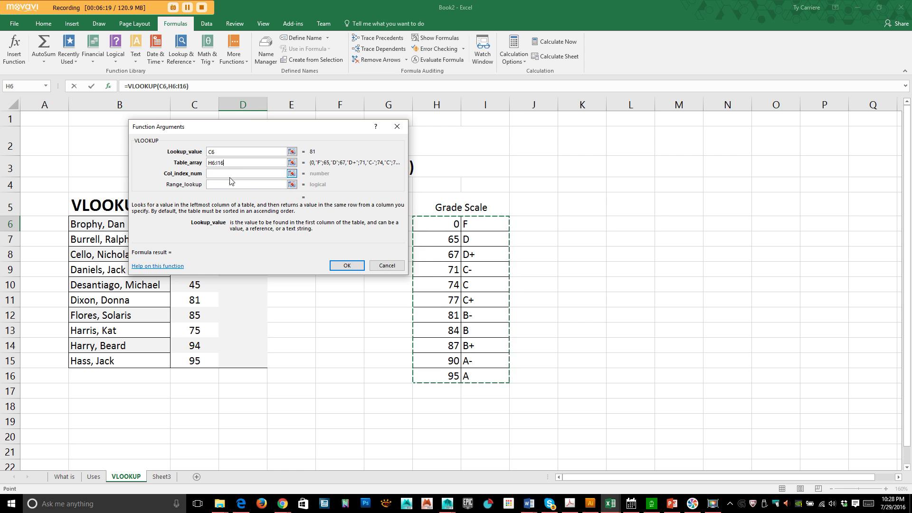
# - Set the Col_index_num to 2 and accept the VLOOKUP arguments for cell D6
pyautogui.moveTo(267, 129); pyautogui.dragTo(425, 125)
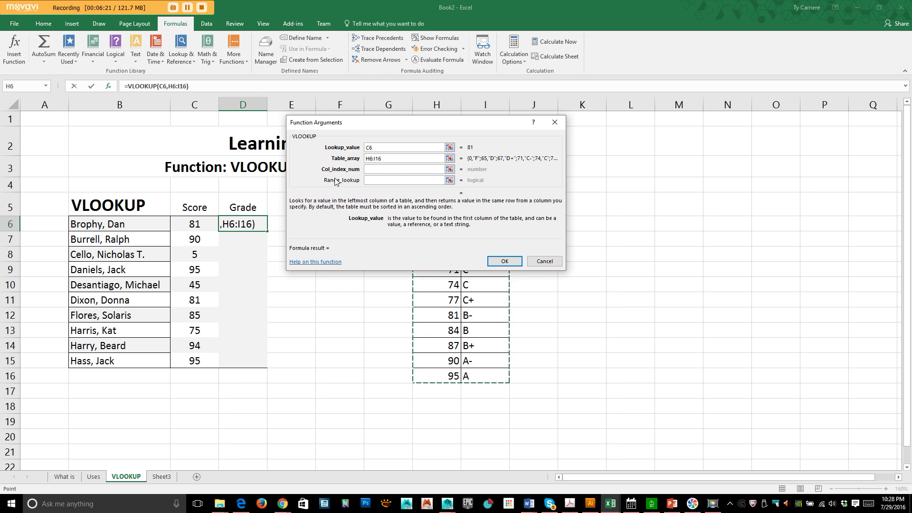
pyautogui.moveTo(406, 127); pyautogui.dragTo(227, 145)
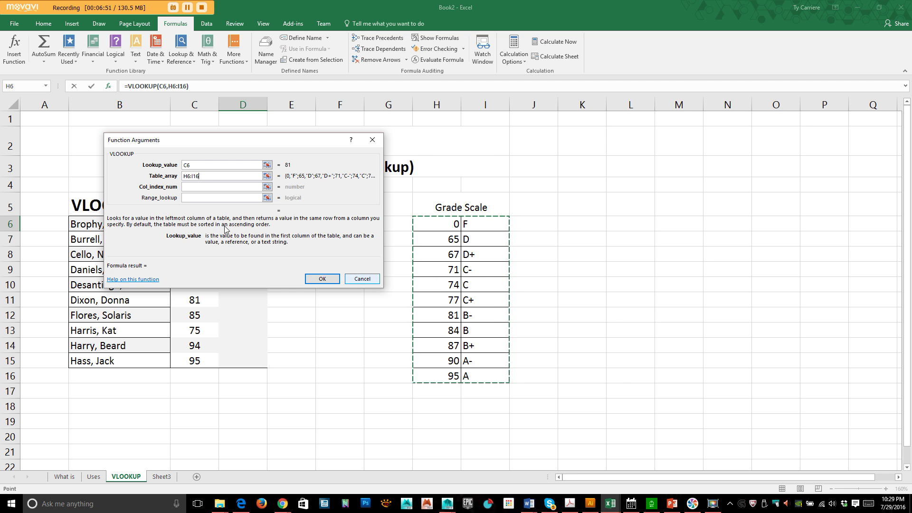
pyautogui.click(196, 186)
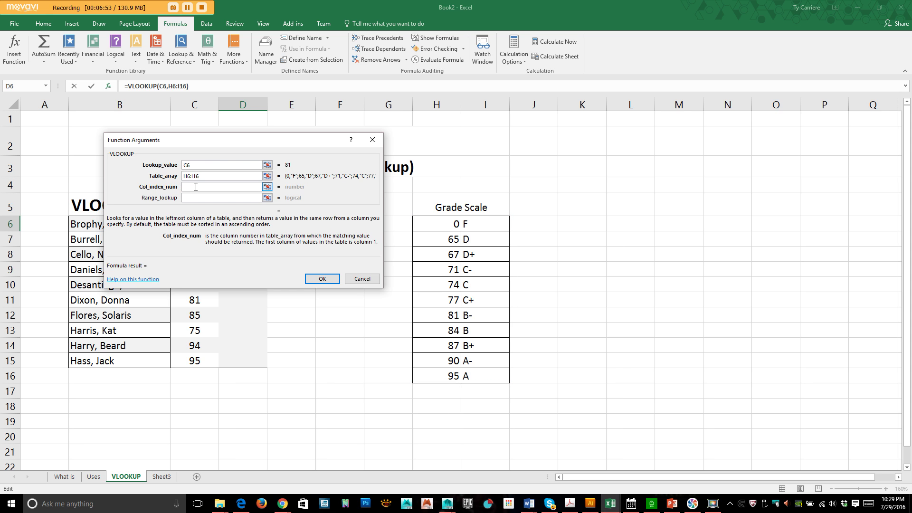
pyautogui.write('2')
pyautogui.moveTo(217, 146); pyautogui.dragTo(659, 155)
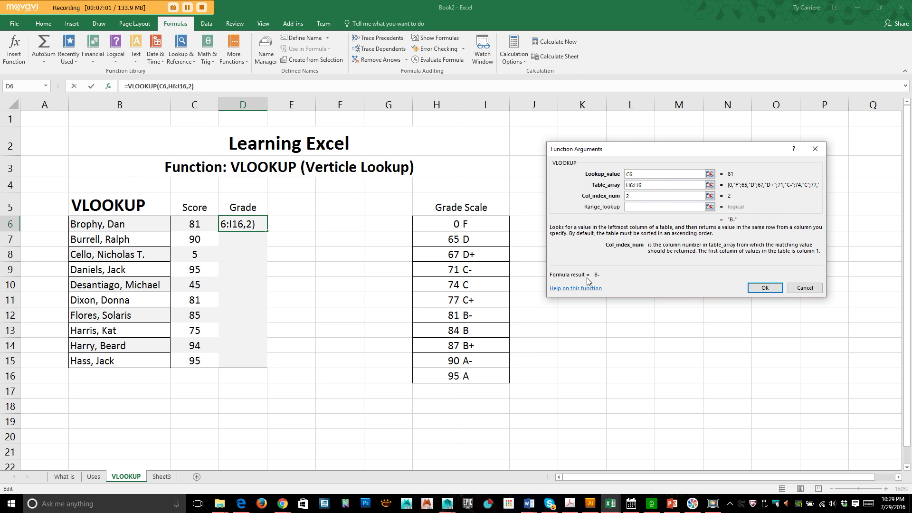
pyautogui.click(762, 289)
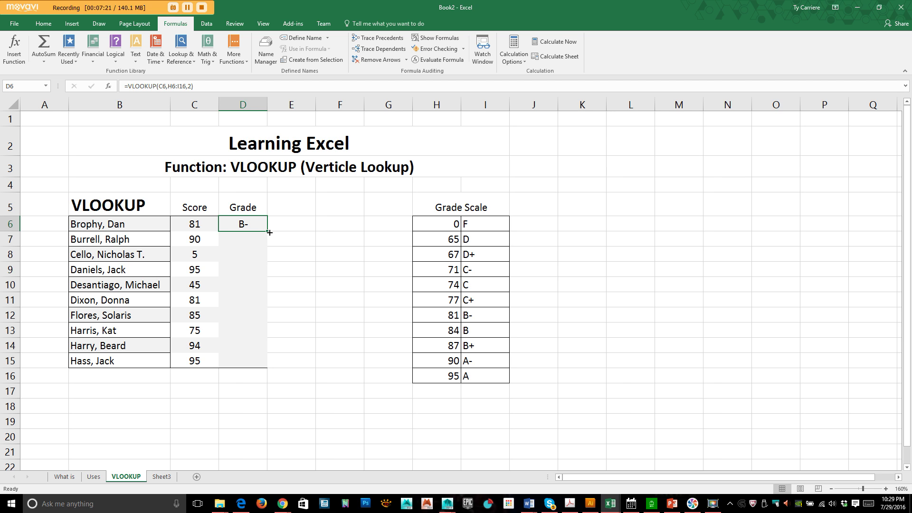
# - Fill the VLOOKUP formula from D6 down through D15
pyautogui.moveTo(268, 233); pyautogui.dragTo(258, 369)
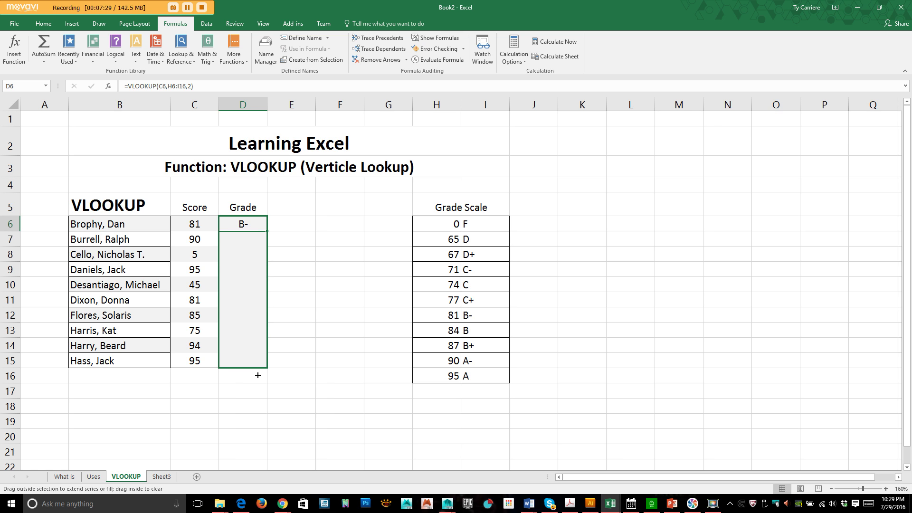
pyautogui.moveTo(258, 375); pyautogui.dragTo(259, 374)
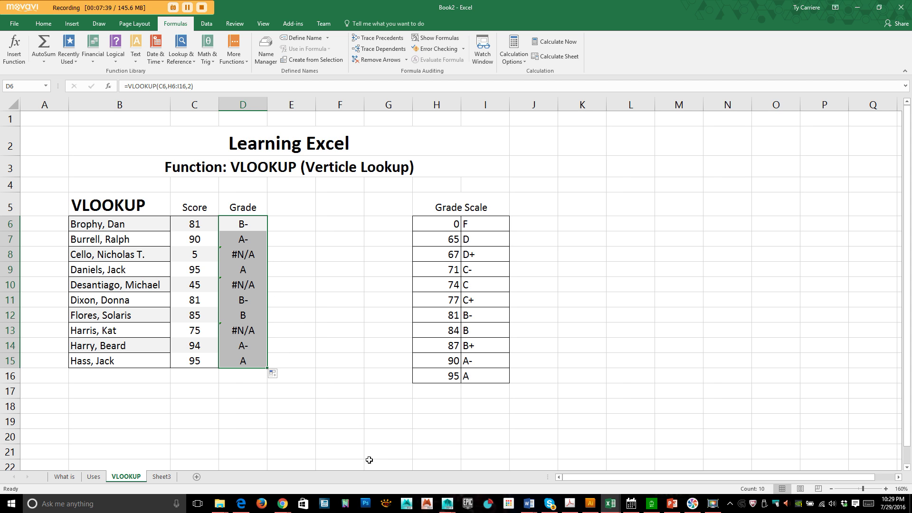
# - Examine which table ranges the VLOOKUP formulas in Grade cells D12, D6 and D7 refer to
pyautogui.click(243, 316)
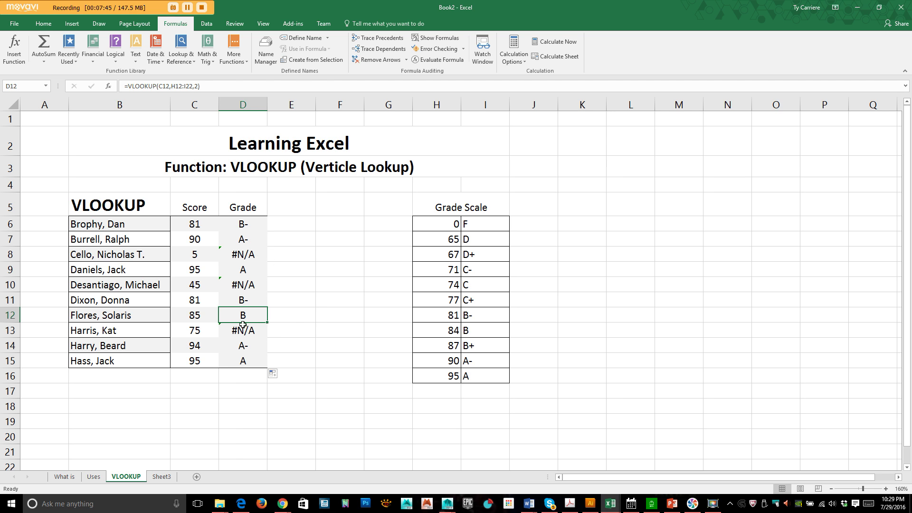
pyautogui.click(244, 223)
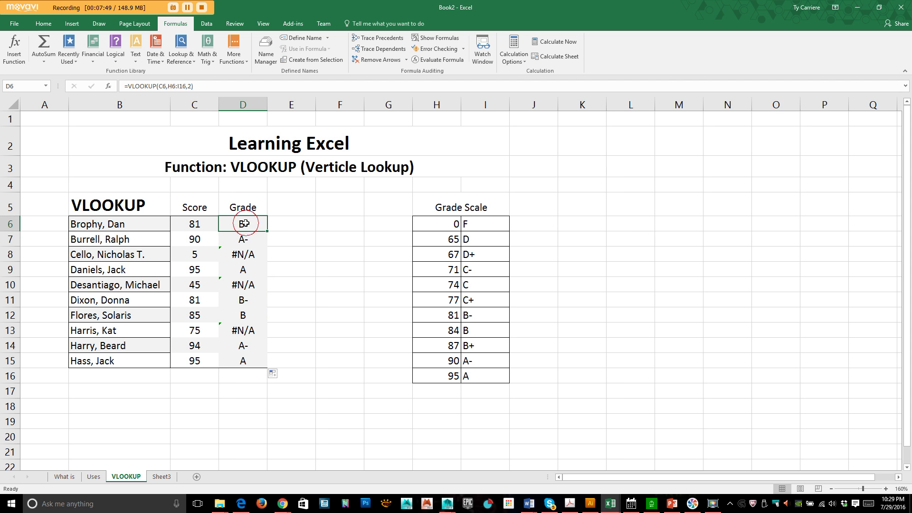
pyautogui.doubleClick(256, 223)
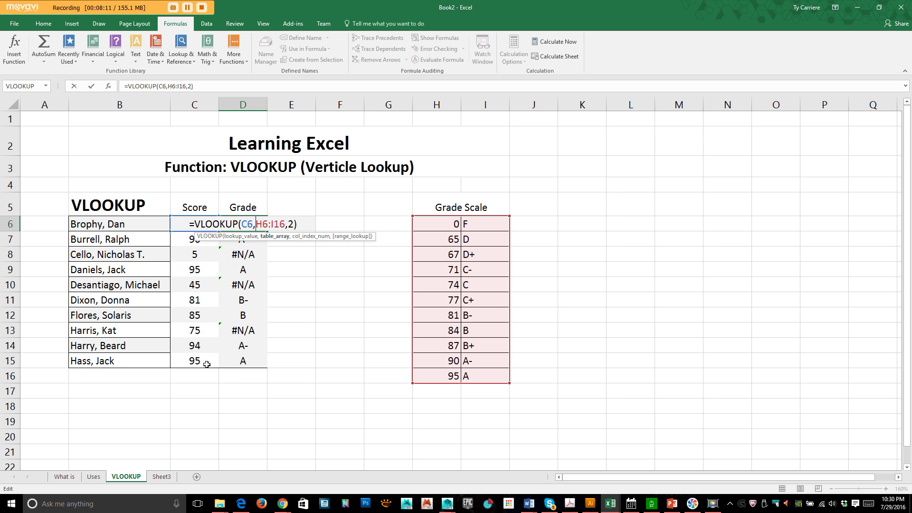
pyautogui.press('Return')
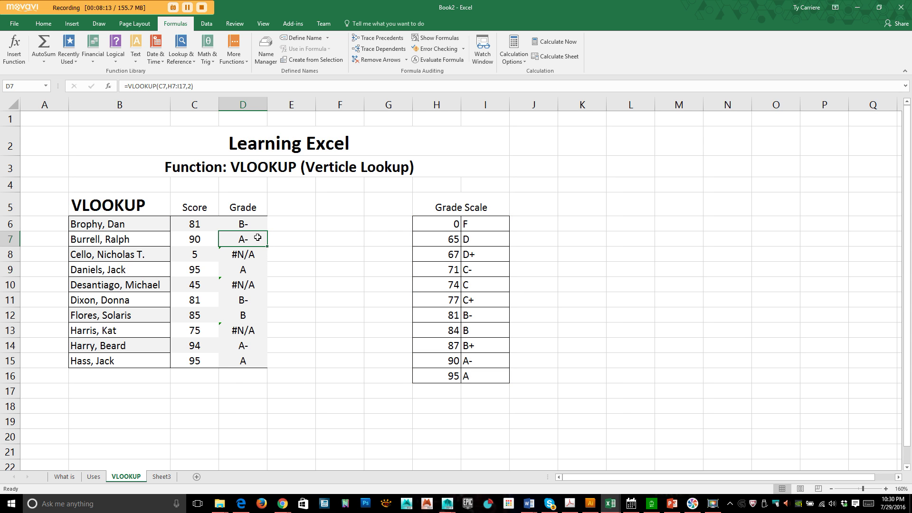
pyautogui.doubleClick(258, 237)
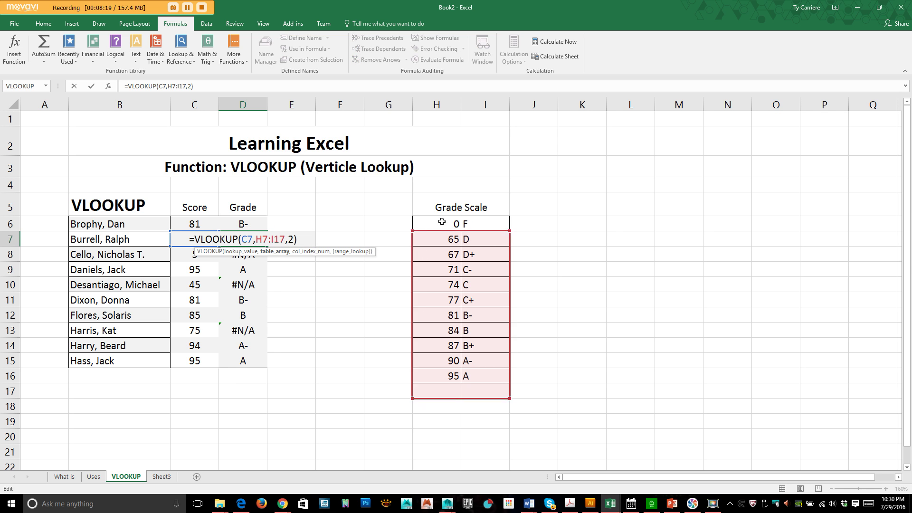
pyautogui.click(263, 254)
pyautogui.press('Return')
# - Shift the table range in D10's VLOOKUP formula to H6:I16 so that it covers the whole Grade Scale
pyautogui.doubleClick(233, 287)
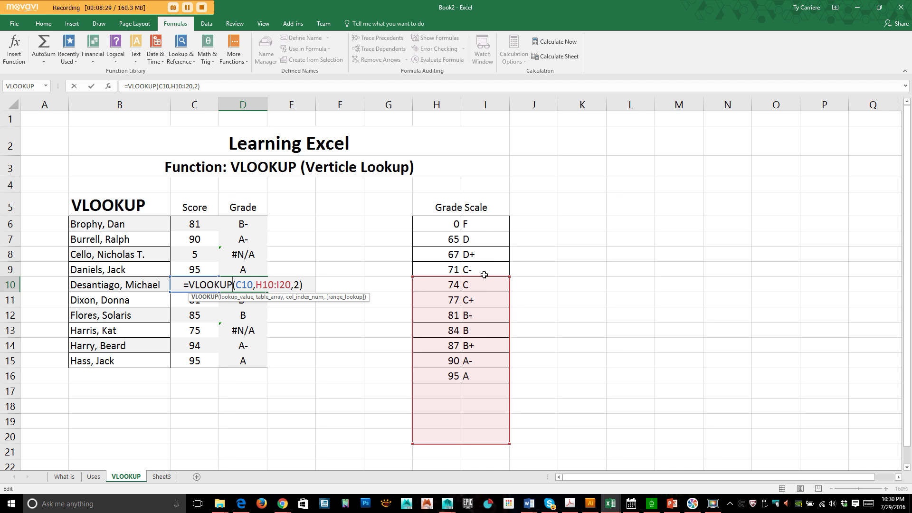
pyautogui.moveTo(486, 277); pyautogui.dragTo(485, 224)
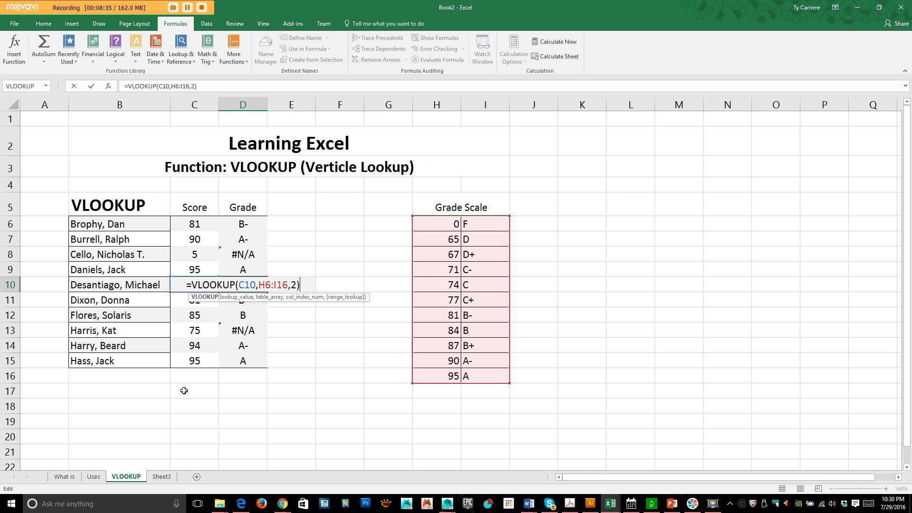
pyautogui.press('Return')
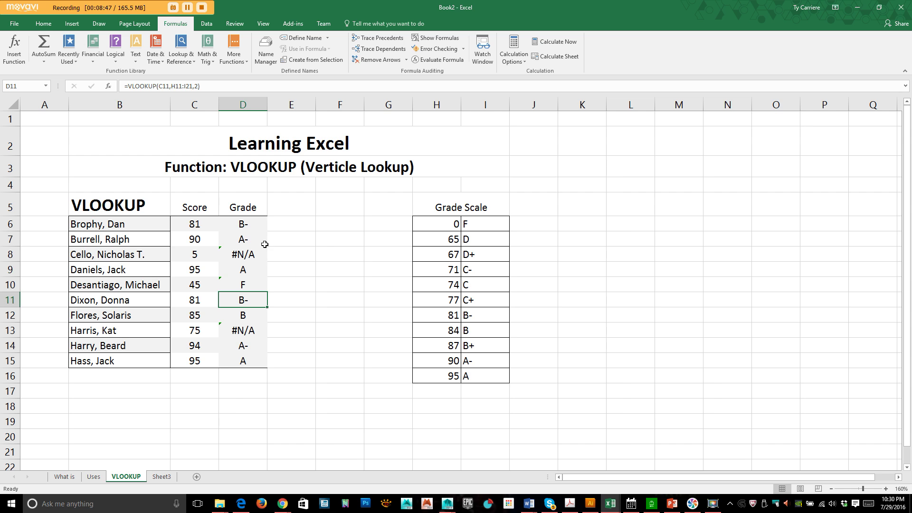
# - Clear the contents of Grade cells D7:D15, keeping the formula in D6
pyautogui.moveTo(254, 238); pyautogui.dragTo(244, 360)
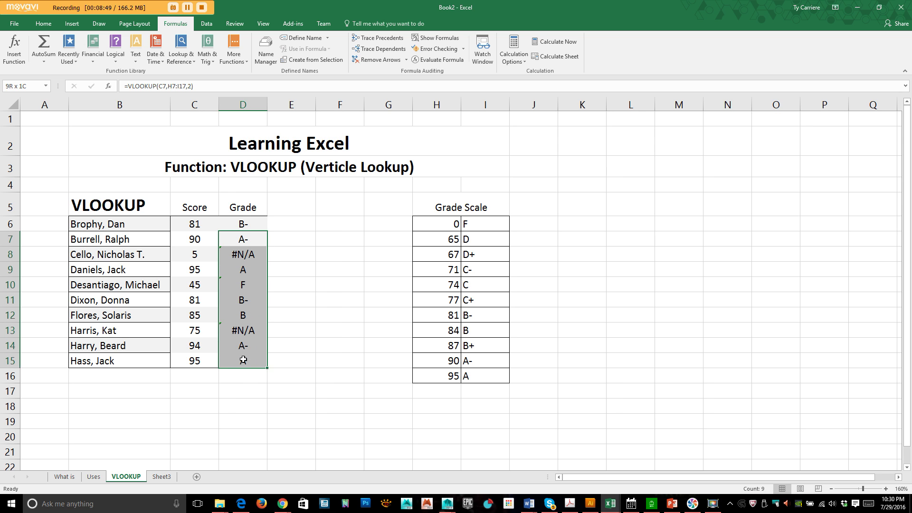
pyautogui.rightClick(243, 359)
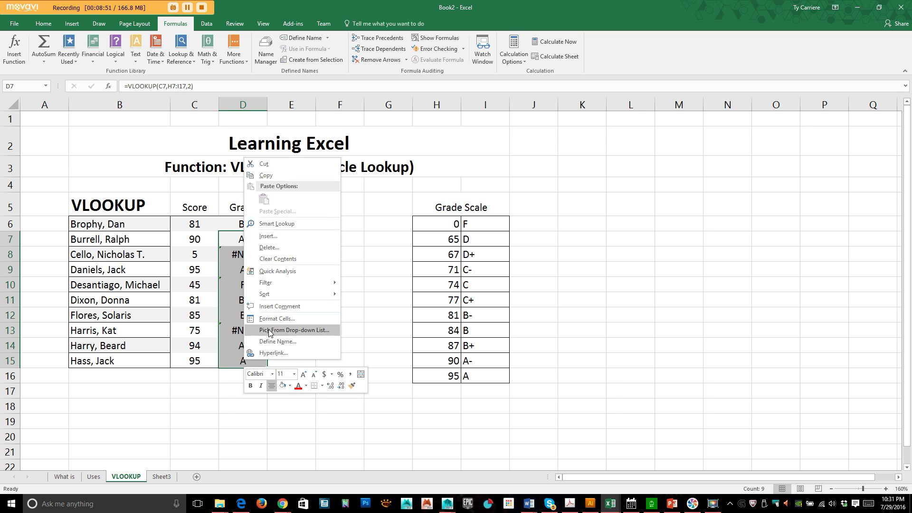
pyautogui.click(292, 260)
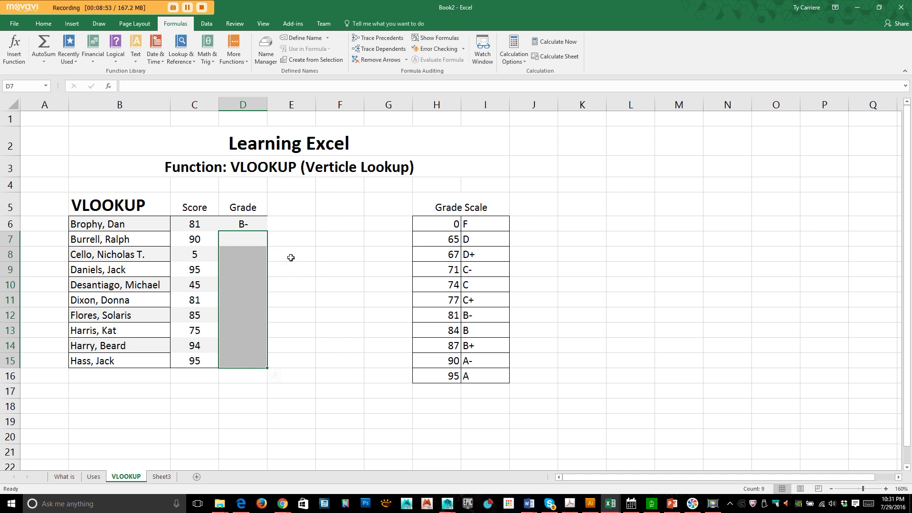
pyautogui.click(295, 285)
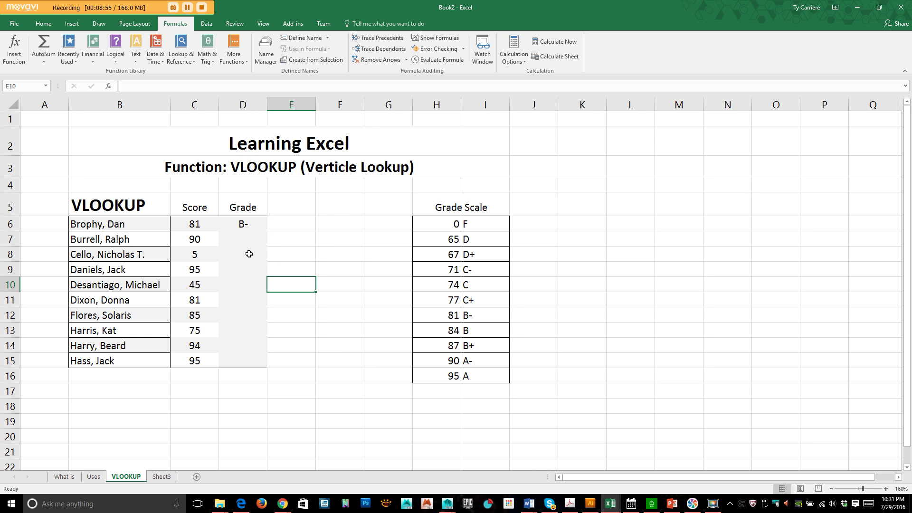
# - Make the Grade Scale range in D6's VLOOKUP formula absolute, so that it reads =VLOOKUP(C6,$H$6:$I$16,2)
pyautogui.click(242, 223)
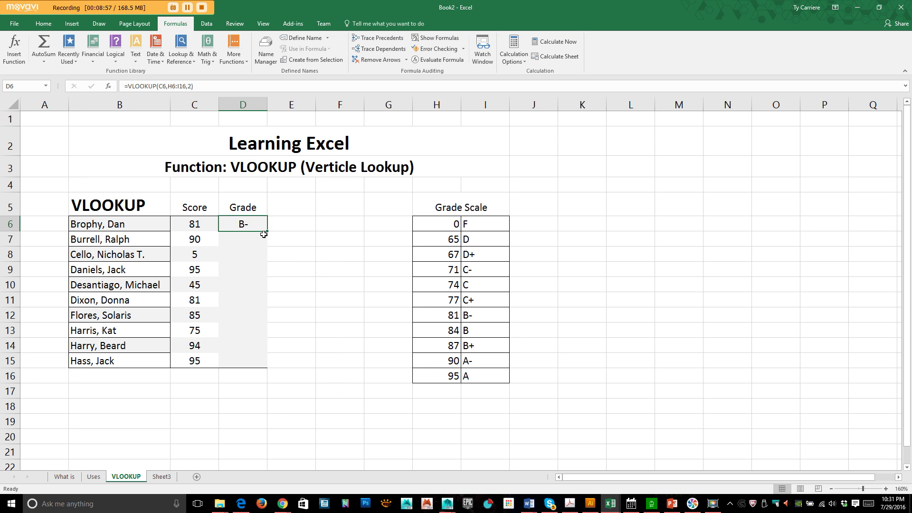
pyautogui.doubleClick(240, 220)
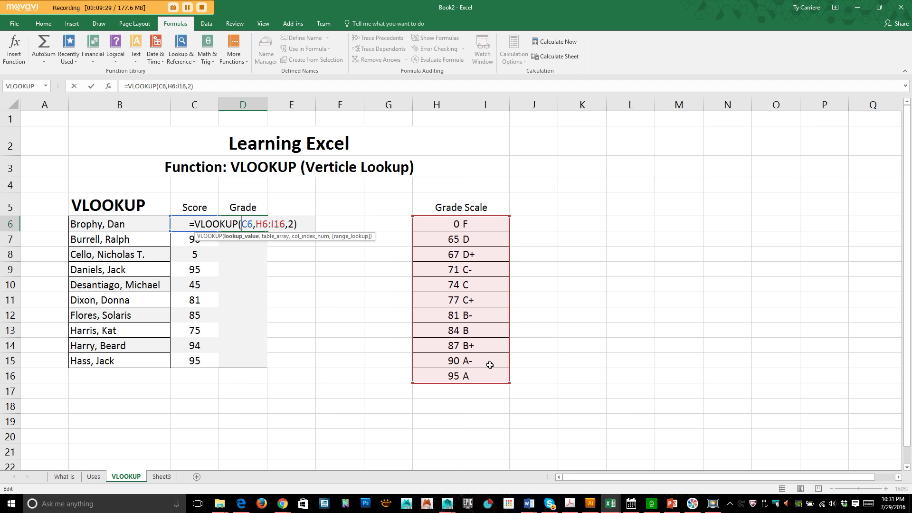
pyautogui.click(264, 226)
pyautogui.press('F4')
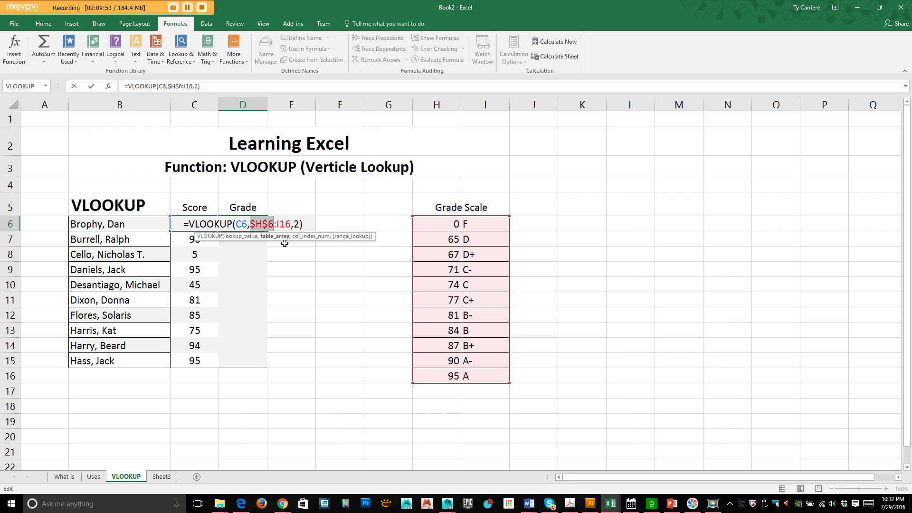
pyautogui.click(283, 224)
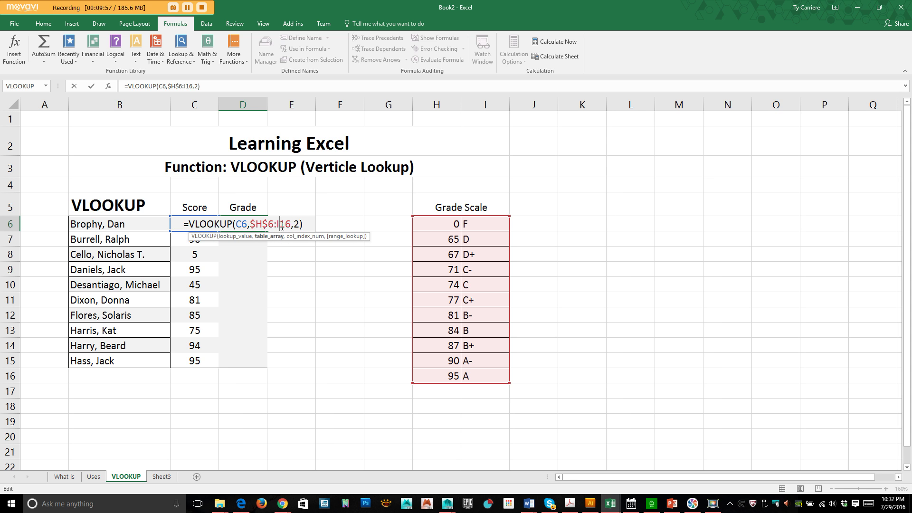
pyautogui.click(277, 222)
pyautogui.write('$')
pyautogui.click(283, 224)
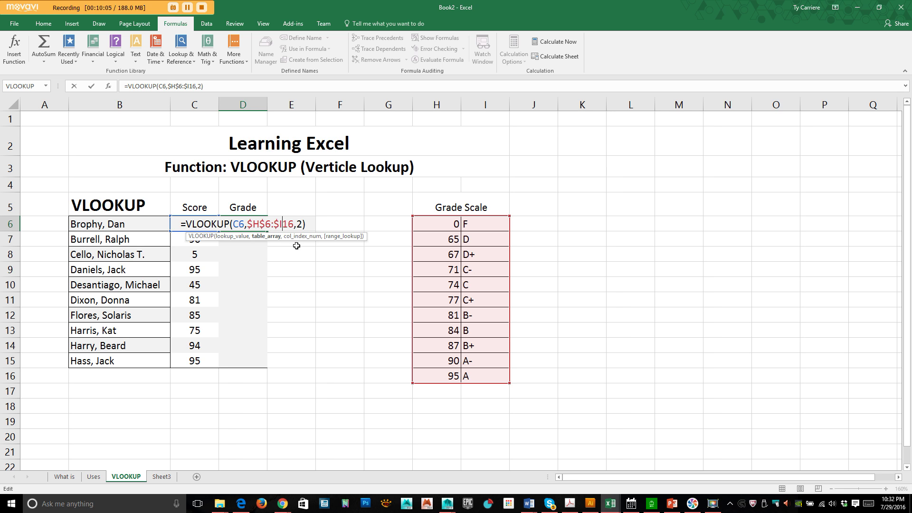
pyautogui.write('$')
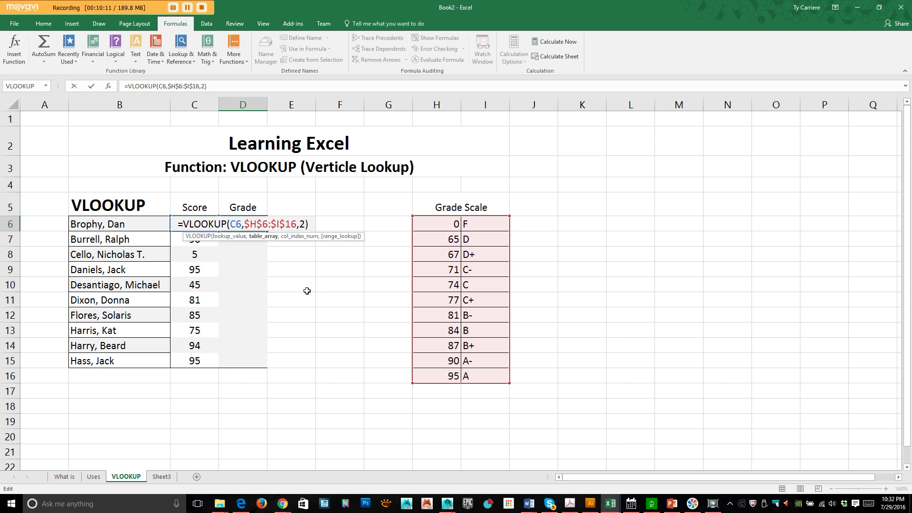
pyautogui.press('Return')
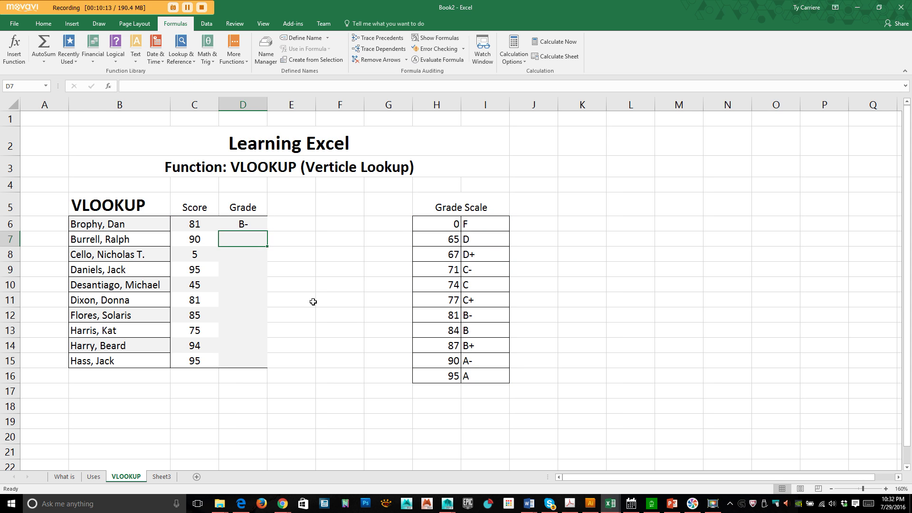
# - Fill the VLOOKUP formula with the absolute table range from D6 down through D15
pyautogui.click(245, 226)
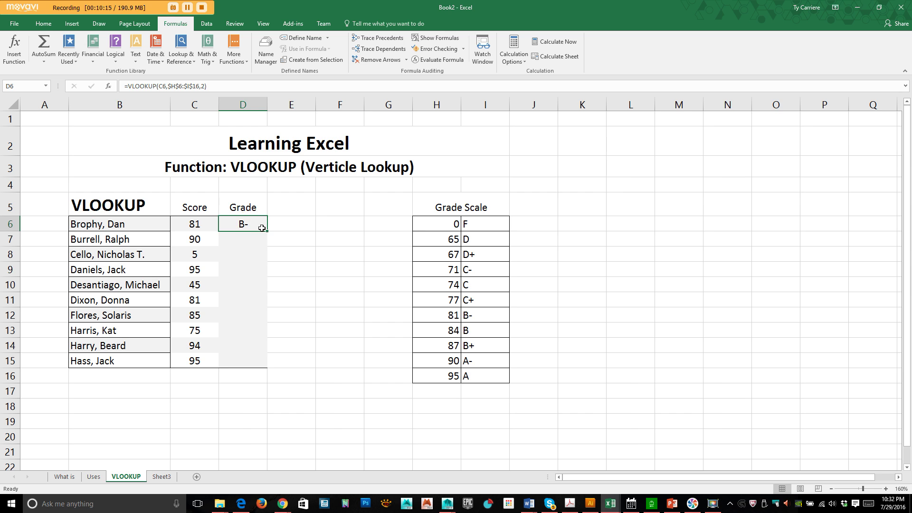
pyautogui.moveTo(267, 230); pyautogui.dragTo(269, 369)
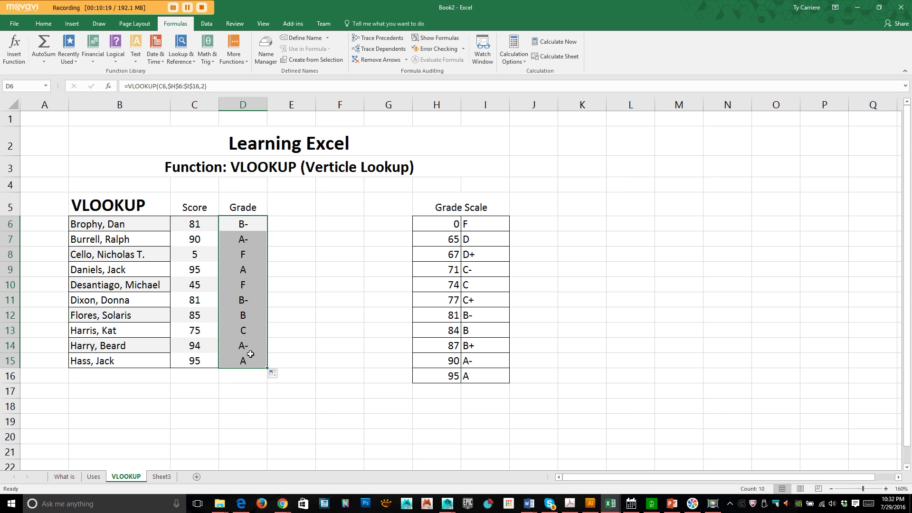
pyautogui.click(292, 407)
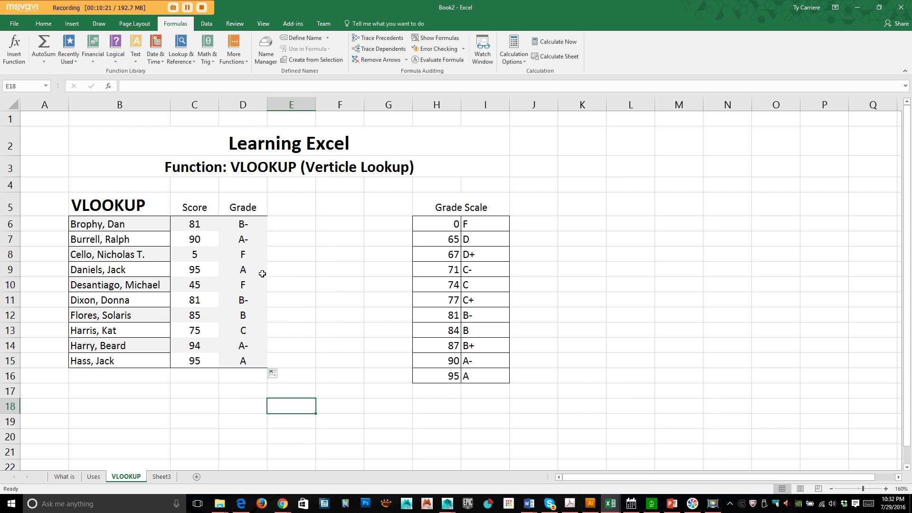
# - Test the grade lookup by changing the score in C9 to 5 and restoring it to 95
pyautogui.click(194, 270)
pyautogui.write('5')
pyautogui.press('Return')
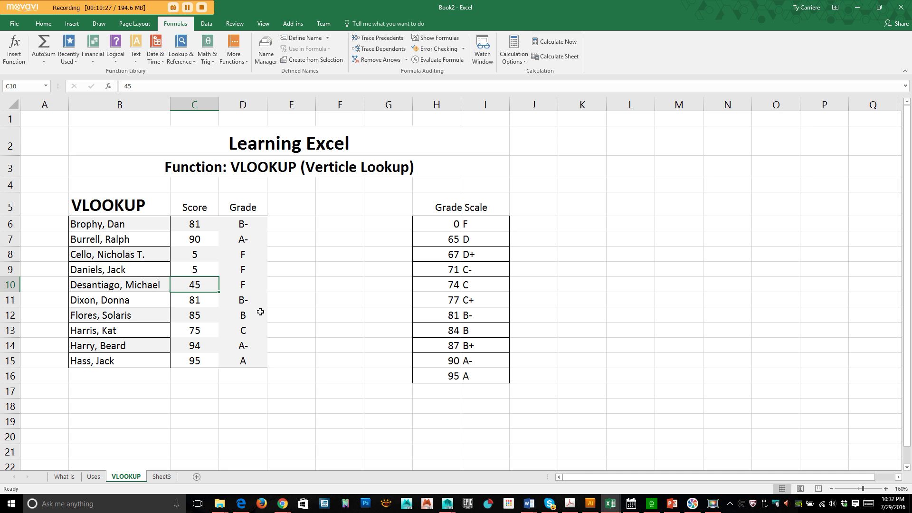
pyautogui.press('Up')
pyautogui.write('95')
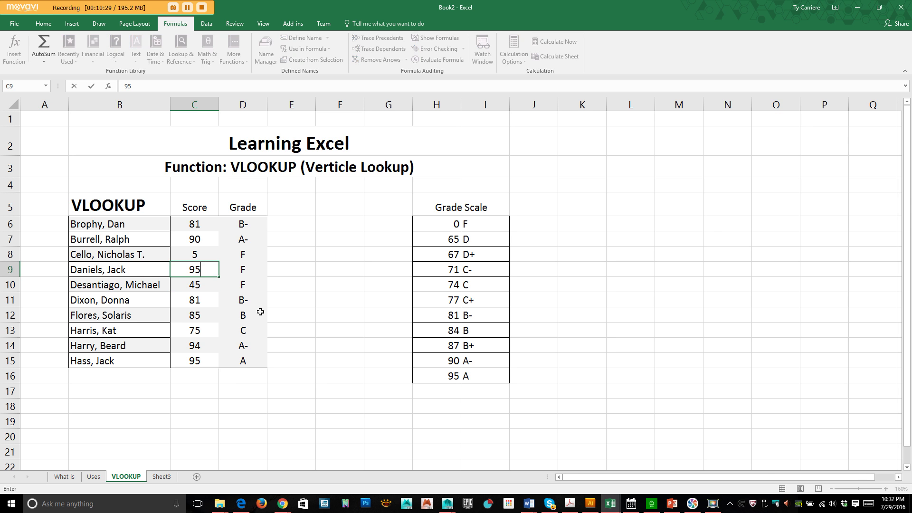
pyautogui.press('Return')
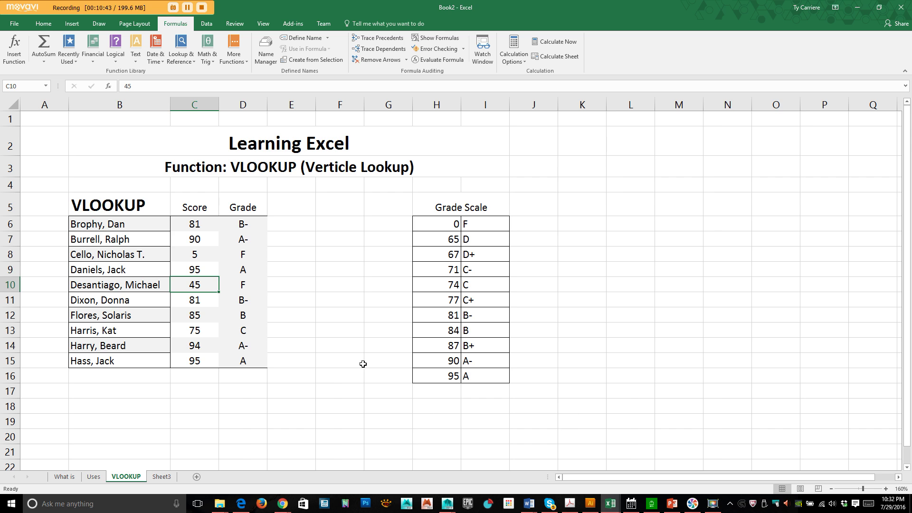
pyautogui.click(301, 367)
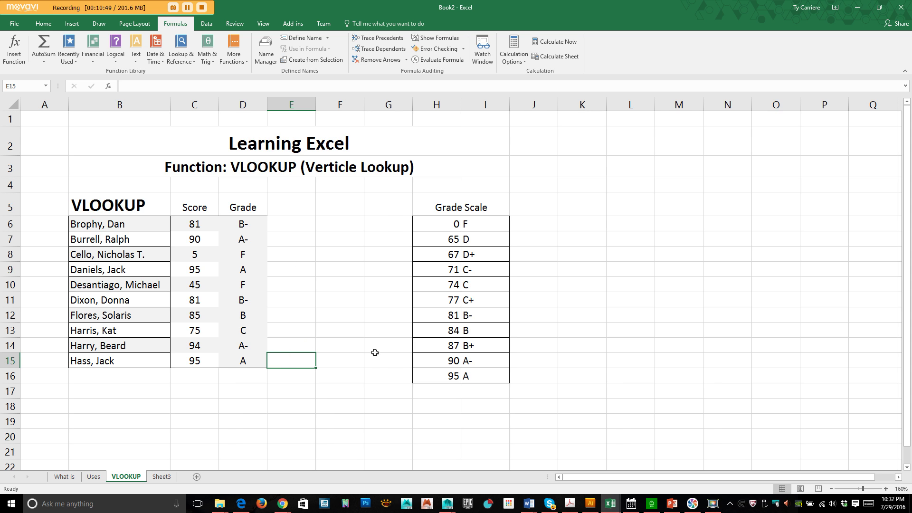
pyautogui.click(327, 278)
pyautogui.click(289, 229)
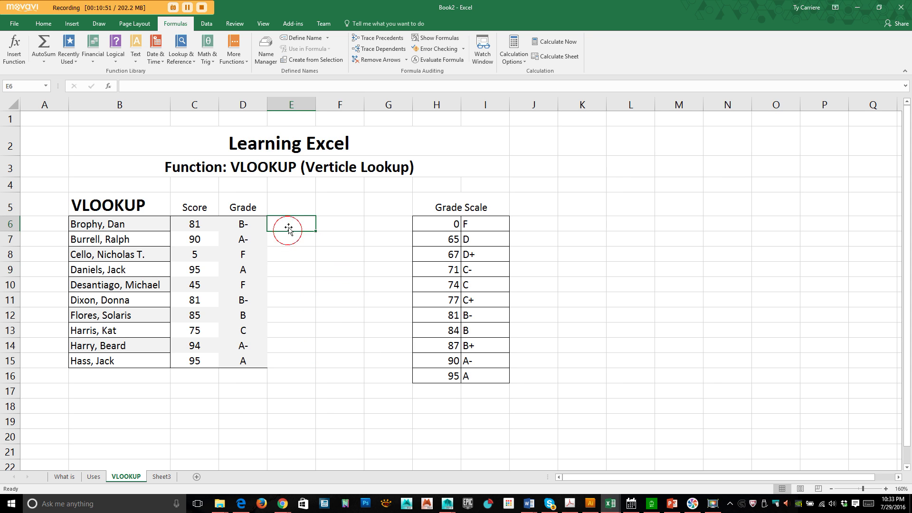
pyautogui.click(337, 311)
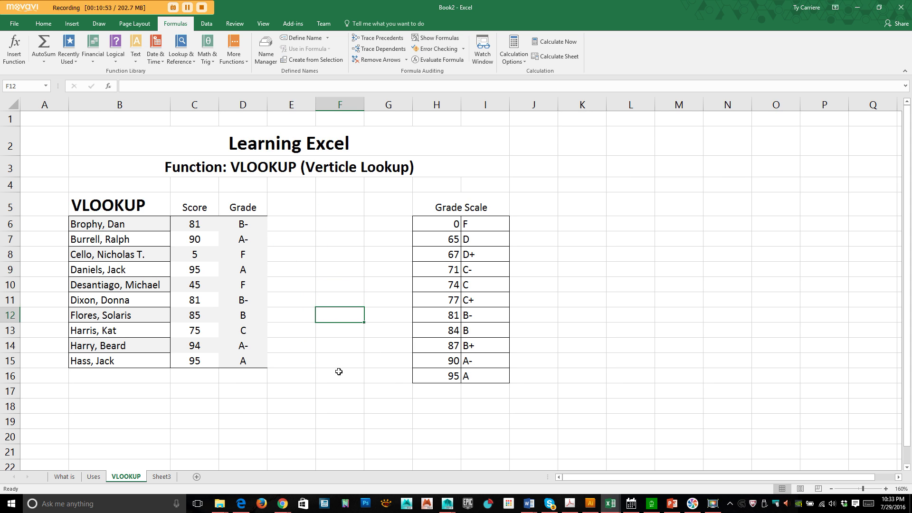